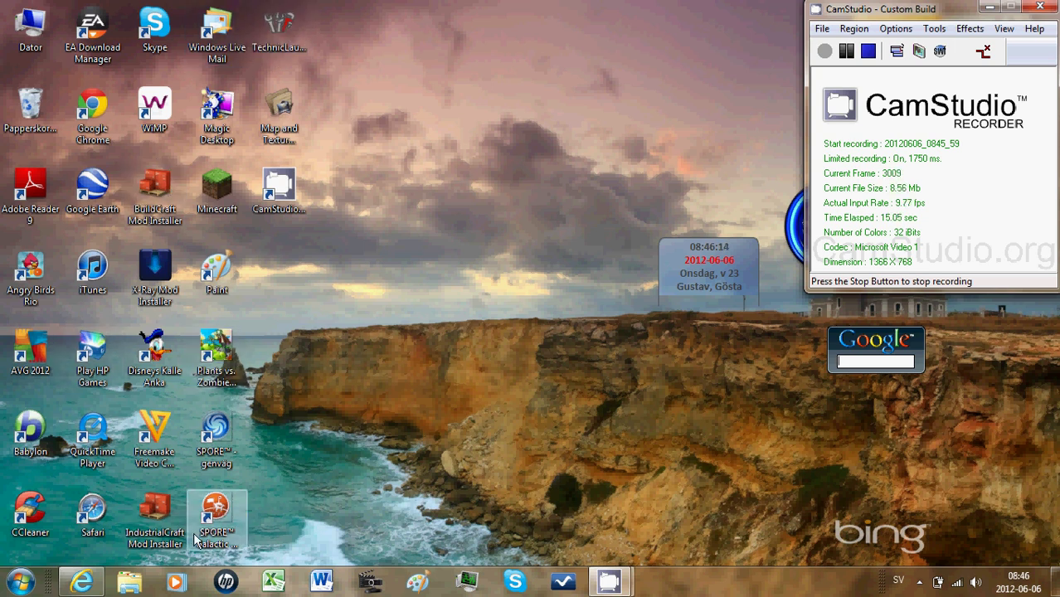
left_click(82, 581)
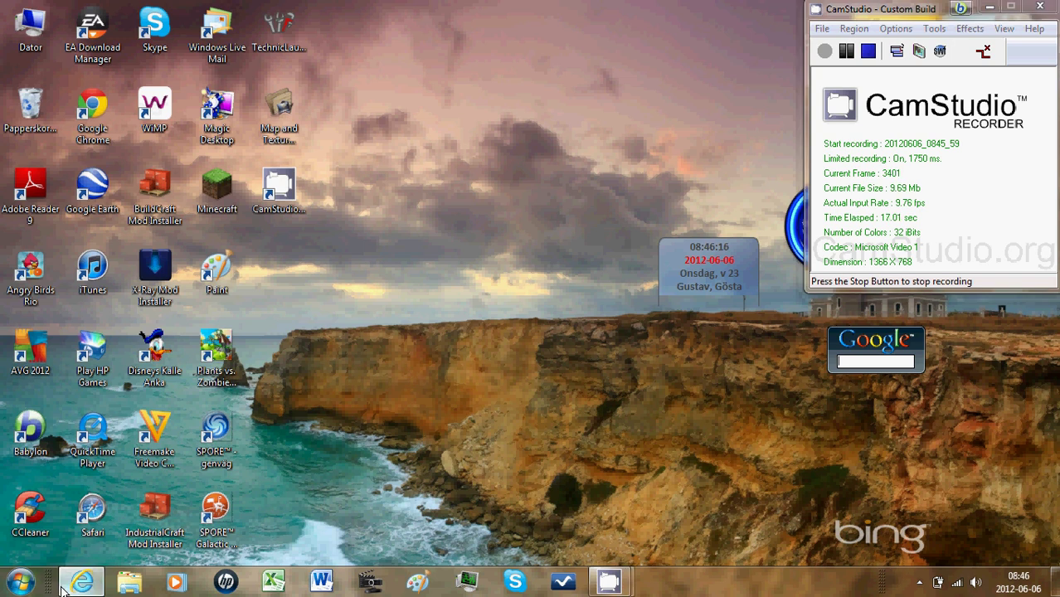
left_click(190, 31)
key("BackSpace")
type("ww.")
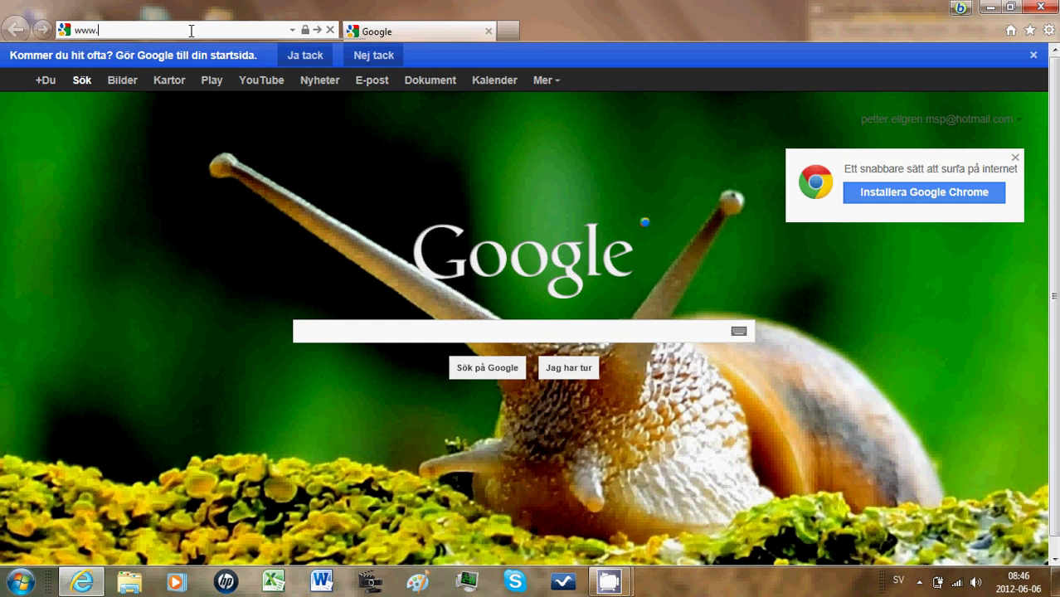
type("sky")
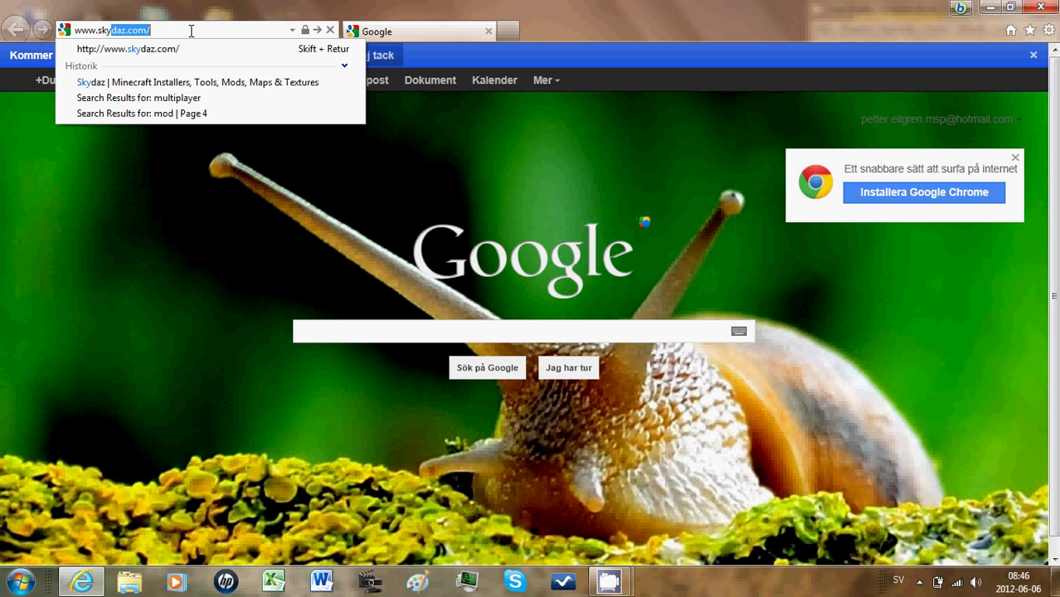
key("Return")
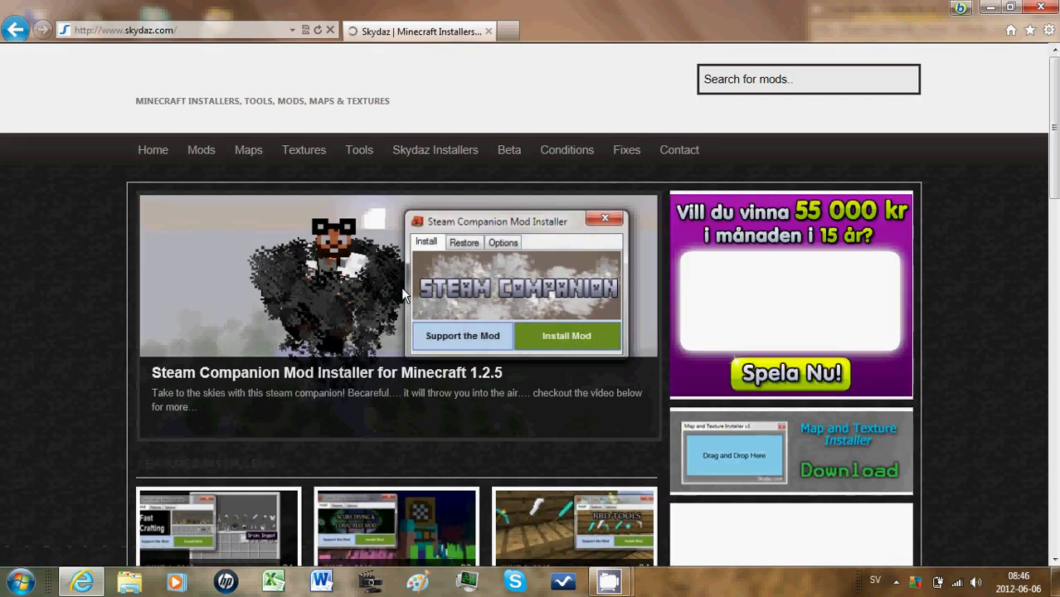
- Advance the featured slideshow on the Skydaz home page and open the Minema Mod Installer for Minecraft 1.2.5 article
scroll(661, 265, "down", 2)
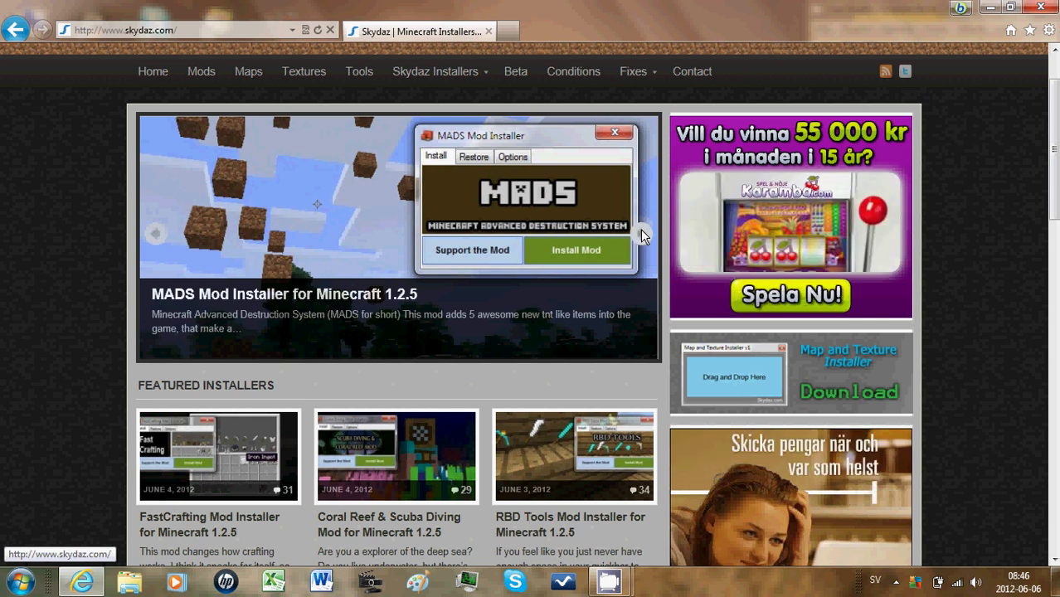
left_click(640, 232)
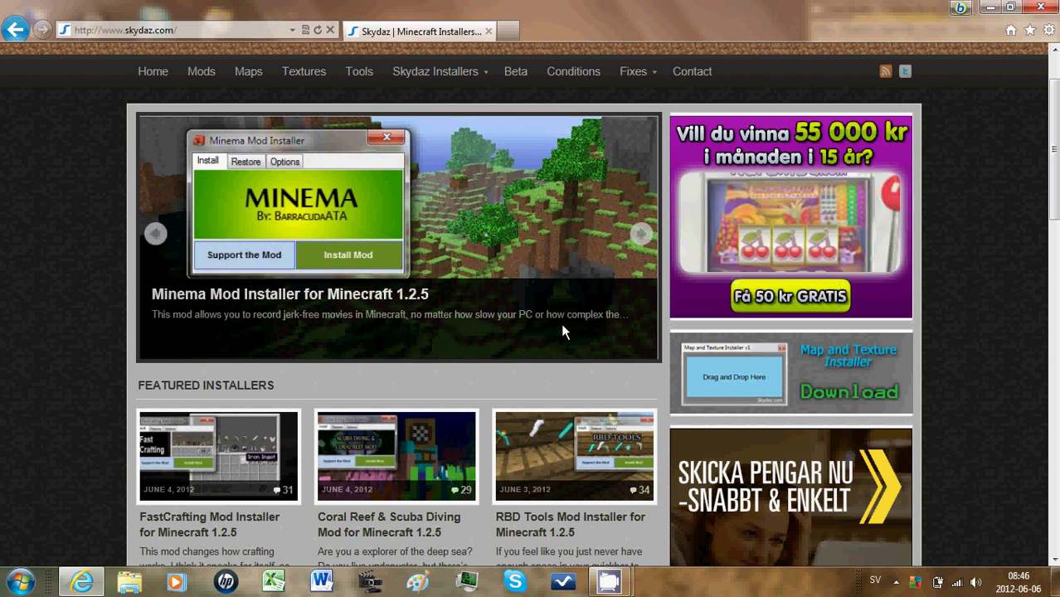
left_click(398, 213)
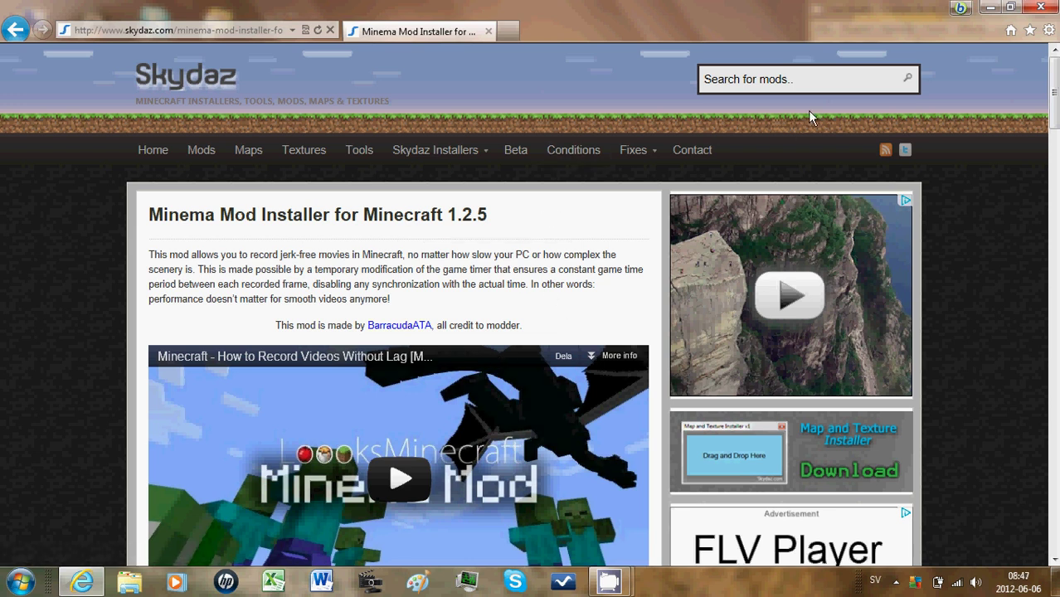
mouse_move(609, 580)
left_click(600, 527)
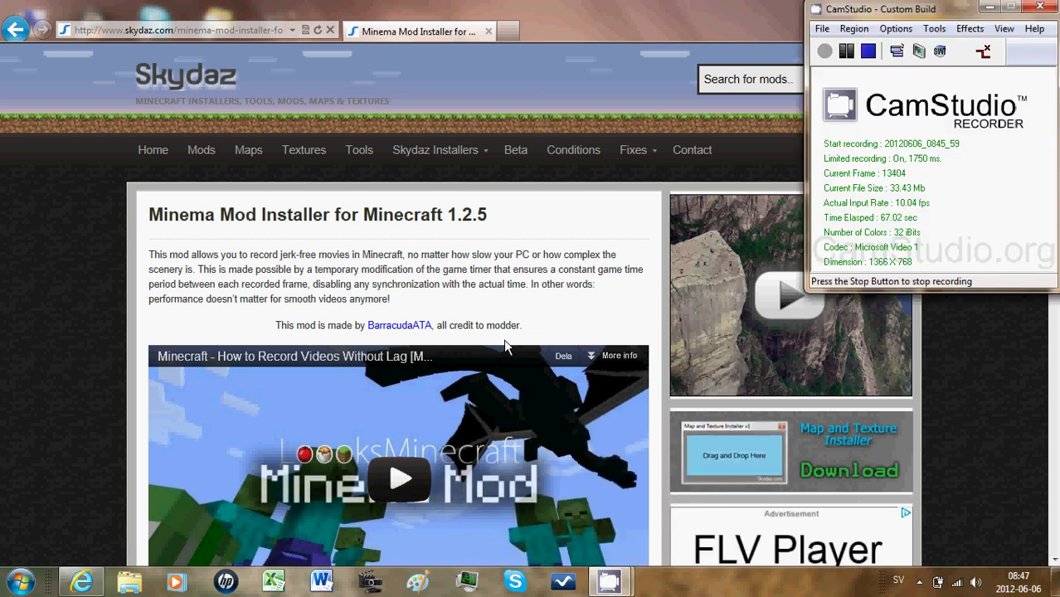
left_click(845, 52)
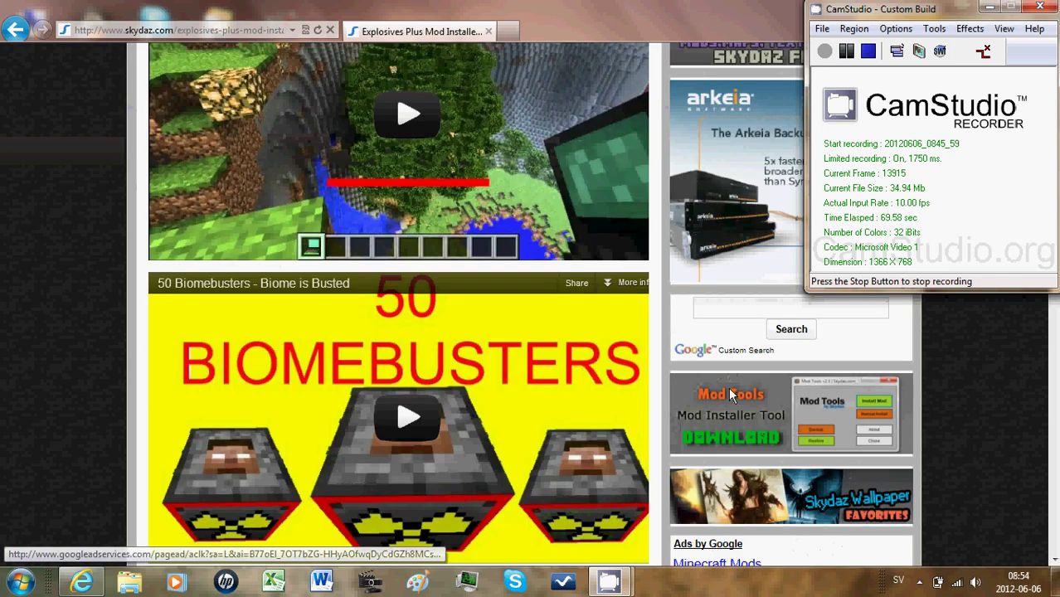
- Return from the Explosives Plus mod page to the Skydaz home page and look over the featured installers
left_click(604, 7)
scroll(537, 277, "up", 10)
scroll(545, 292, "up", 2)
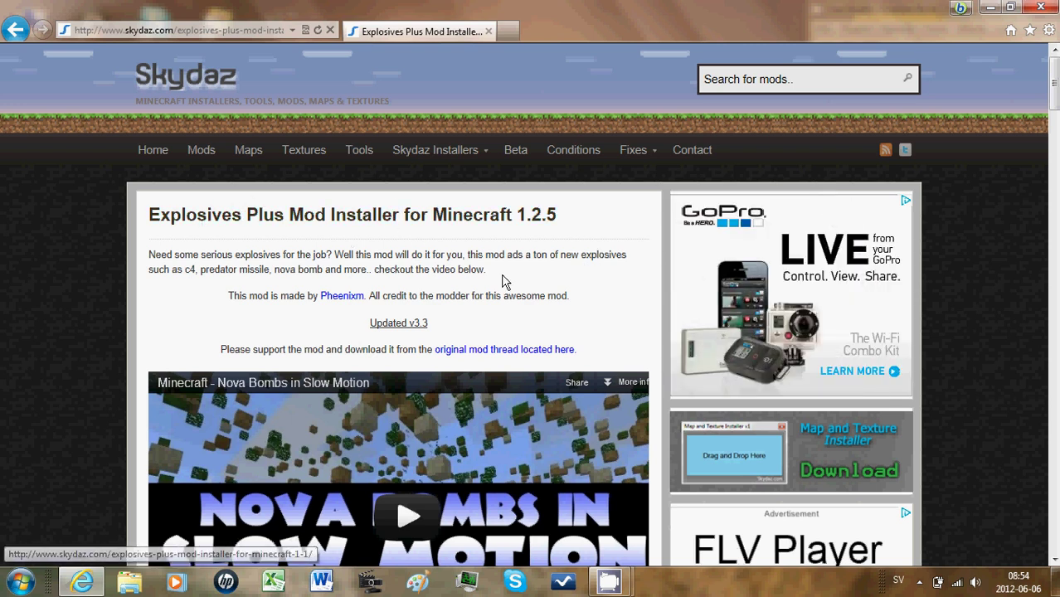
scroll(555, 303, "down", 6)
scroll(544, 310, "up", 5)
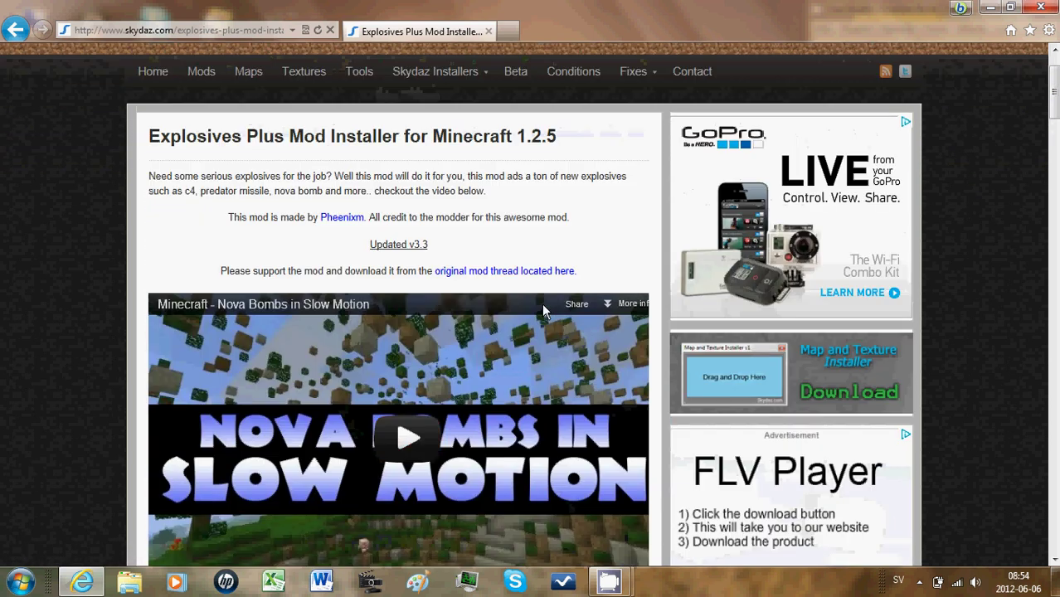
scroll(547, 305, "up", 1)
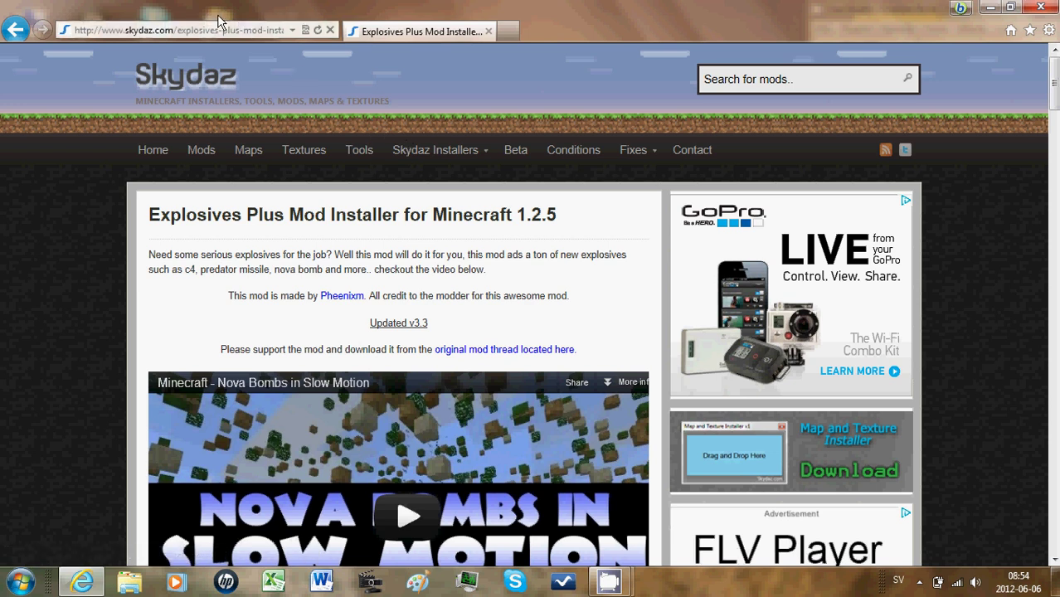
left_click(211, 86)
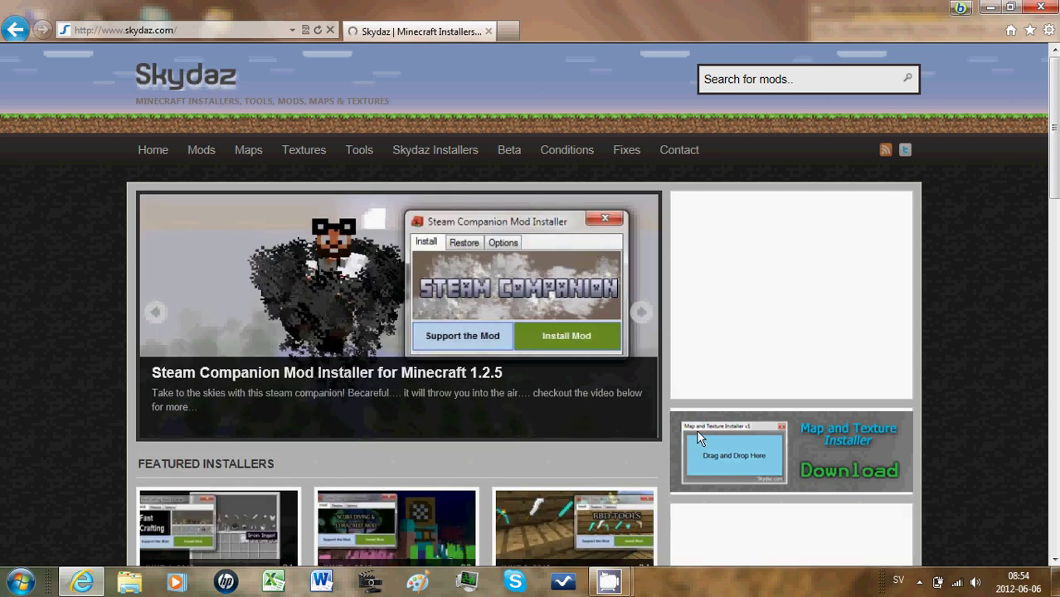
scroll(525, 315, "down", 1)
scroll(647, 460, "down", 3)
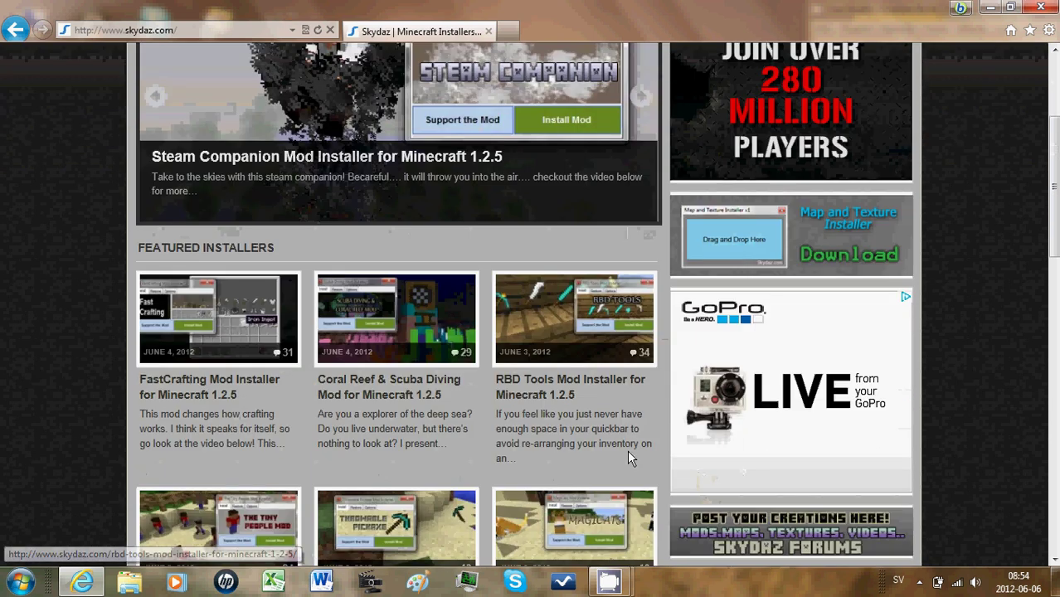
scroll(531, 410, "up", 4)
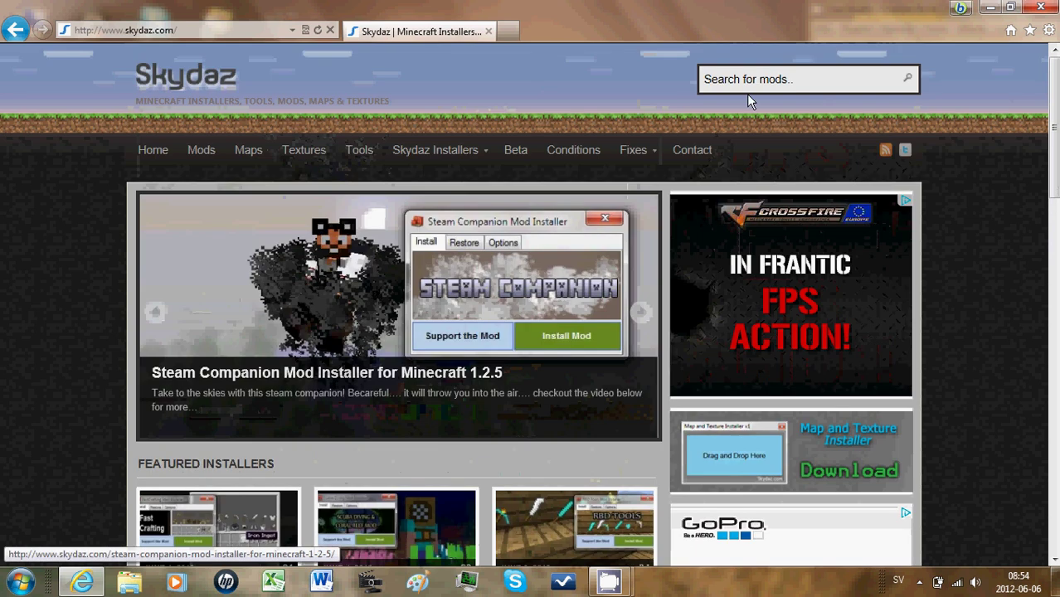
- Search the site for "more explosive" and open the Explosives Plus Mod Installer for Minecraft 1.2.5 page
left_click(796, 82)
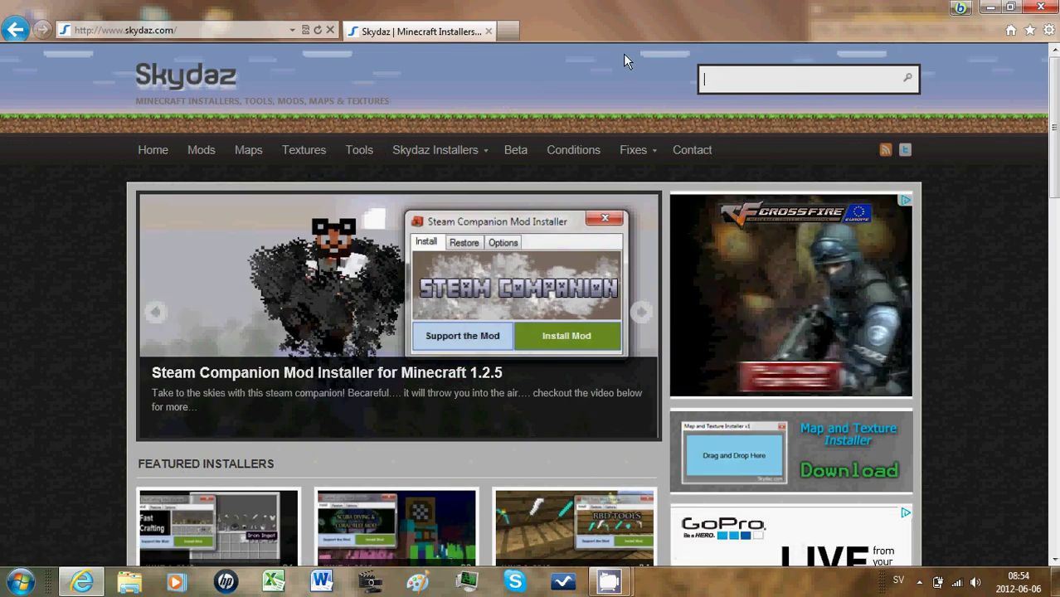
type("more")
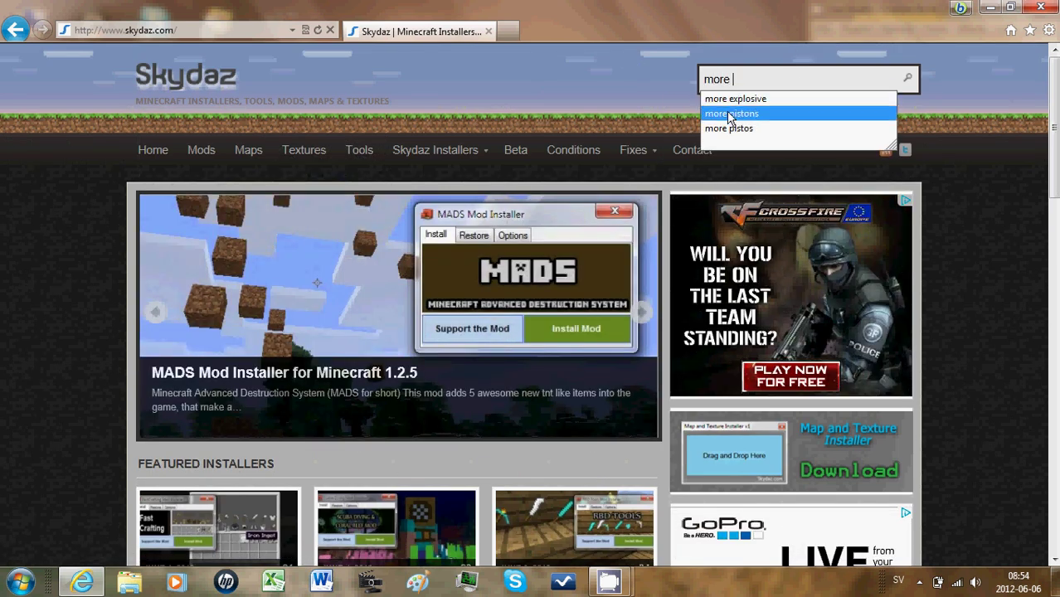
left_click(757, 100)
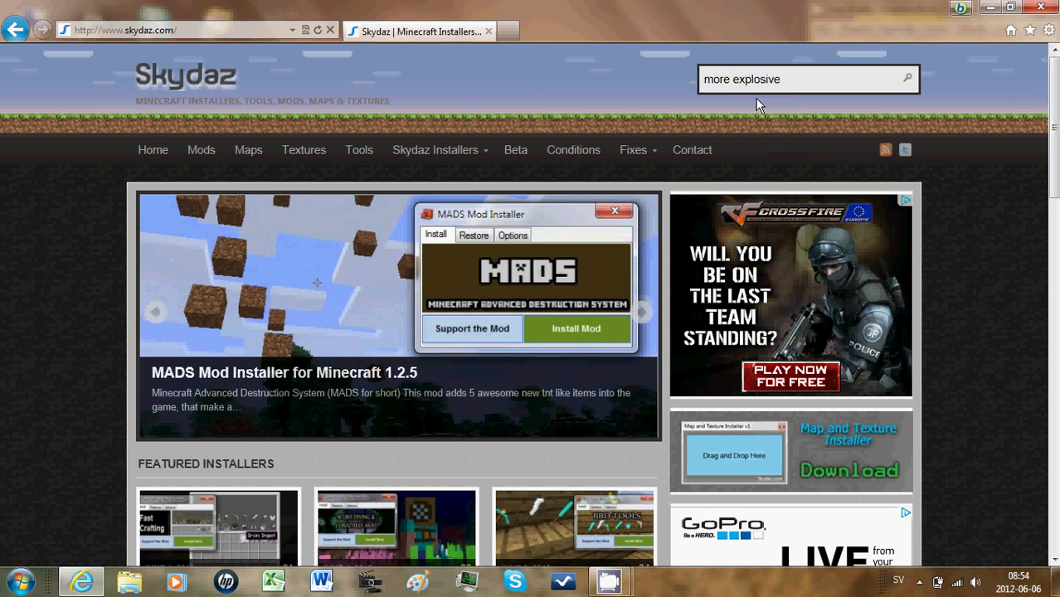
key("Return")
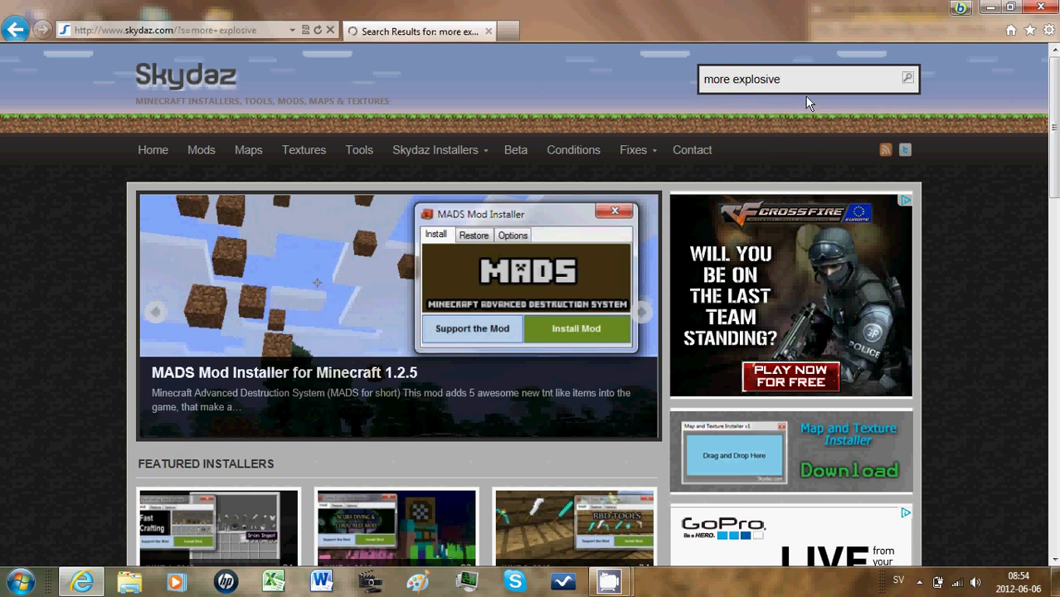
scroll(534, 361, "down", 1)
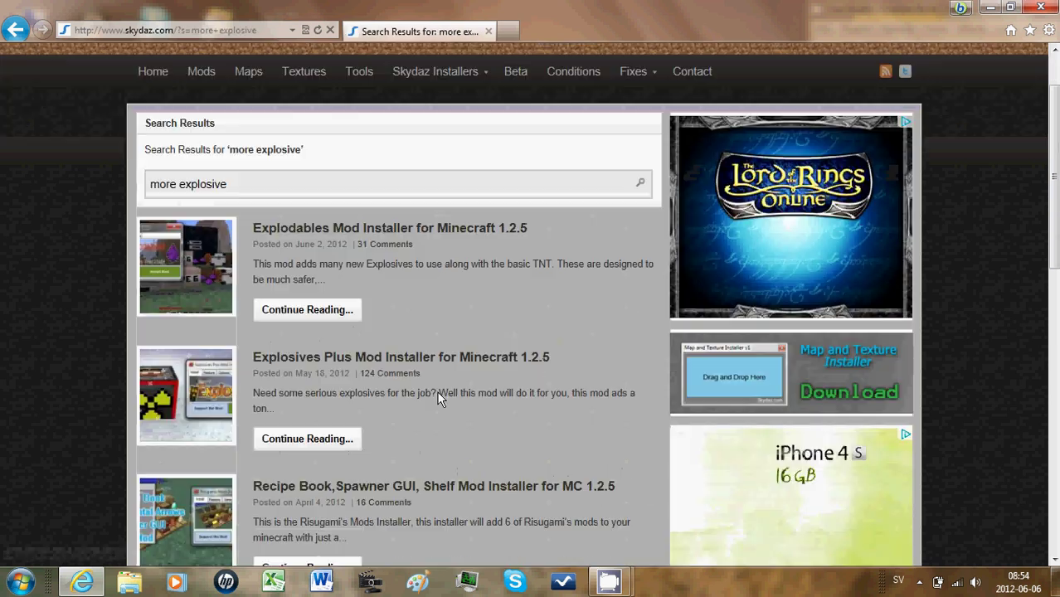
left_click(429, 355)
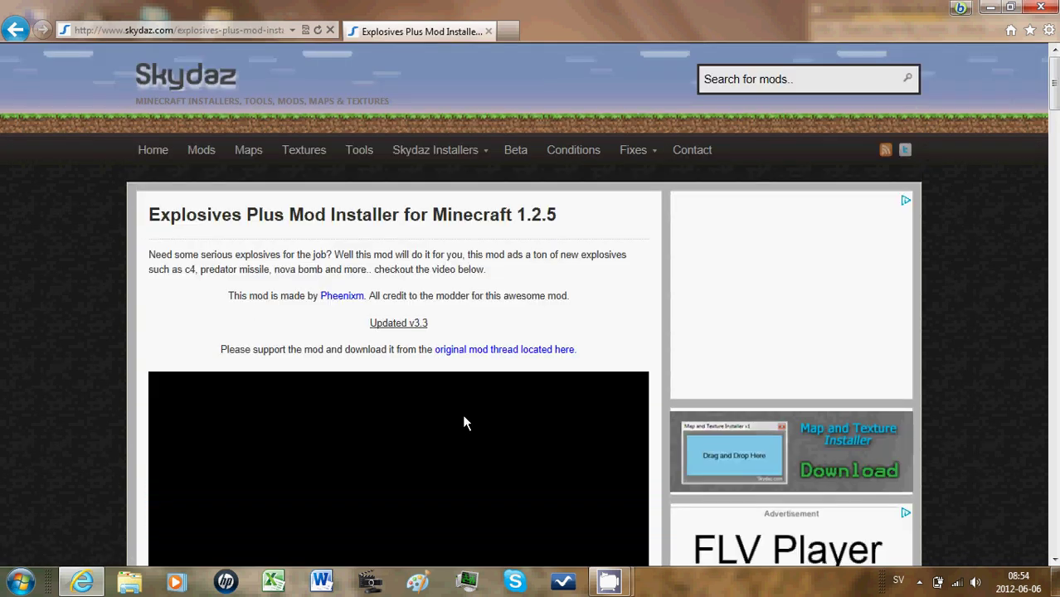
- Download the .zip version of the Explosives Plus installer, skipping the AdF.ly ad, and open the archive directly instead of saving it
scroll(580, 364, "down", 6)
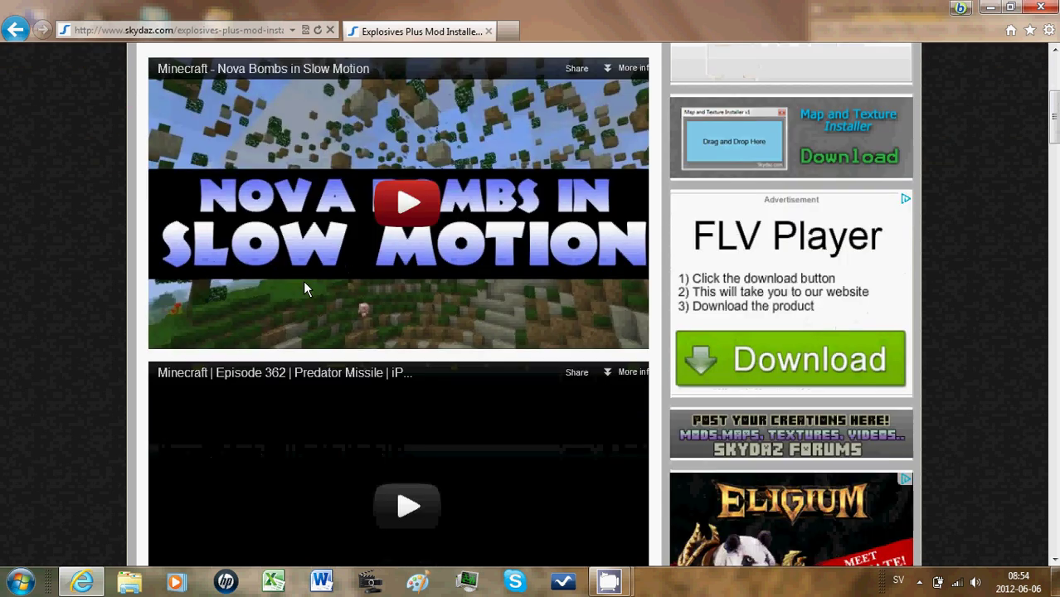
scroll(428, 286, "down", 5)
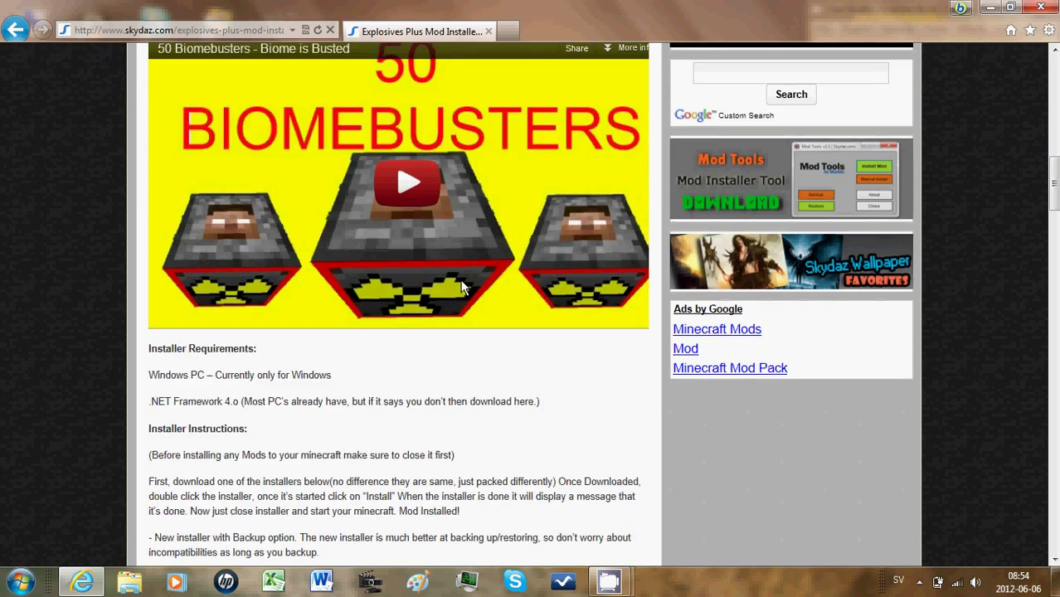
scroll(465, 283, "down", 3)
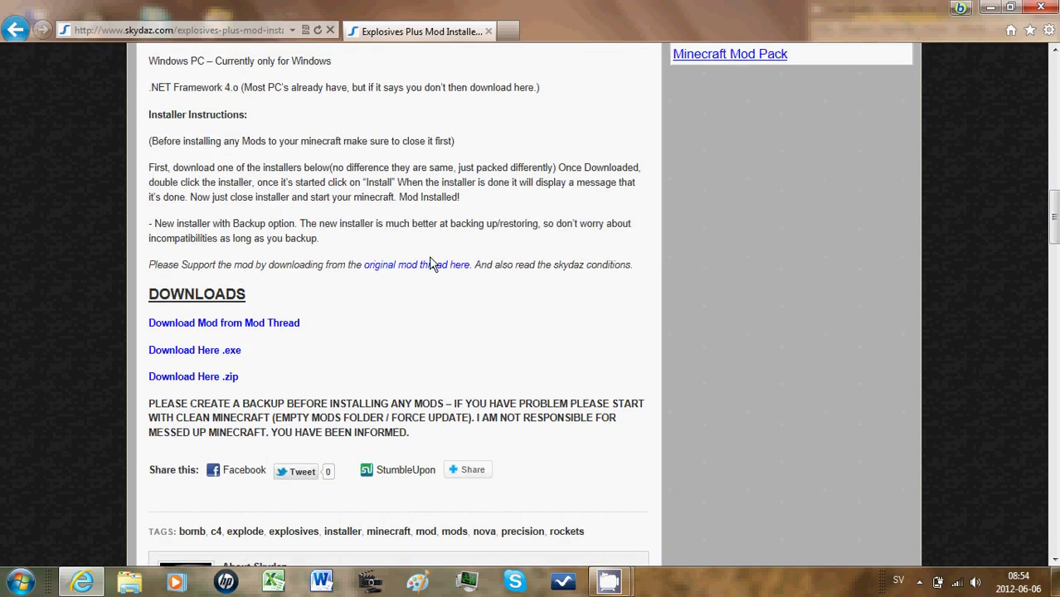
left_click(226, 379)
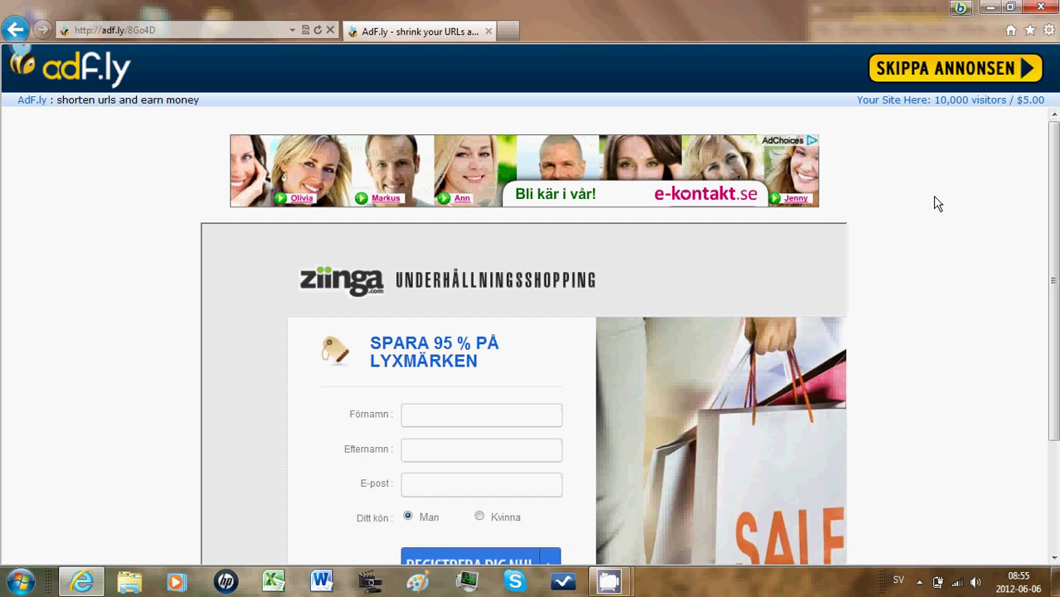
left_click(958, 70)
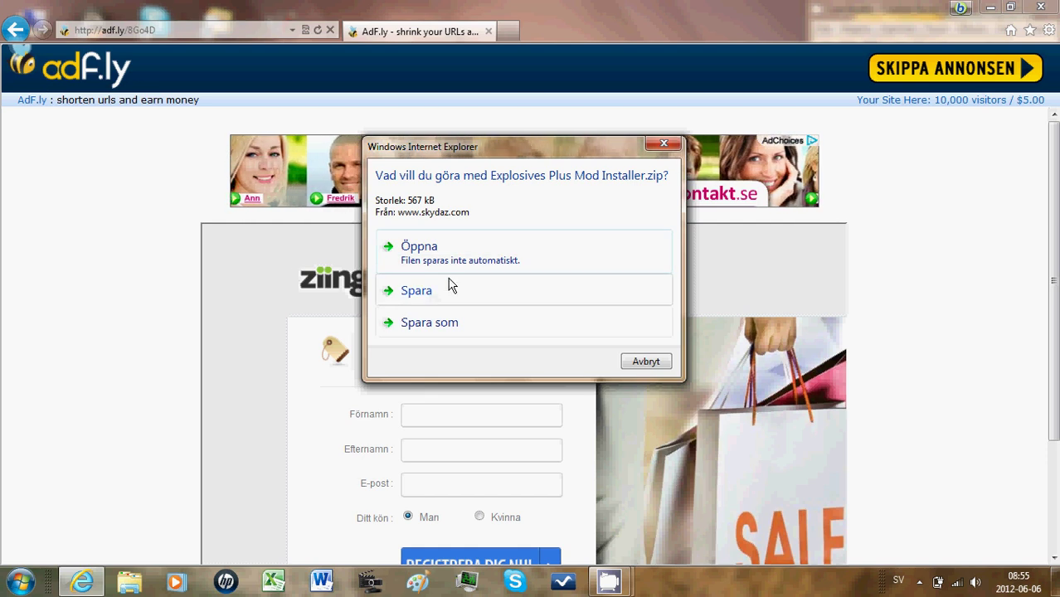
left_click(470, 262)
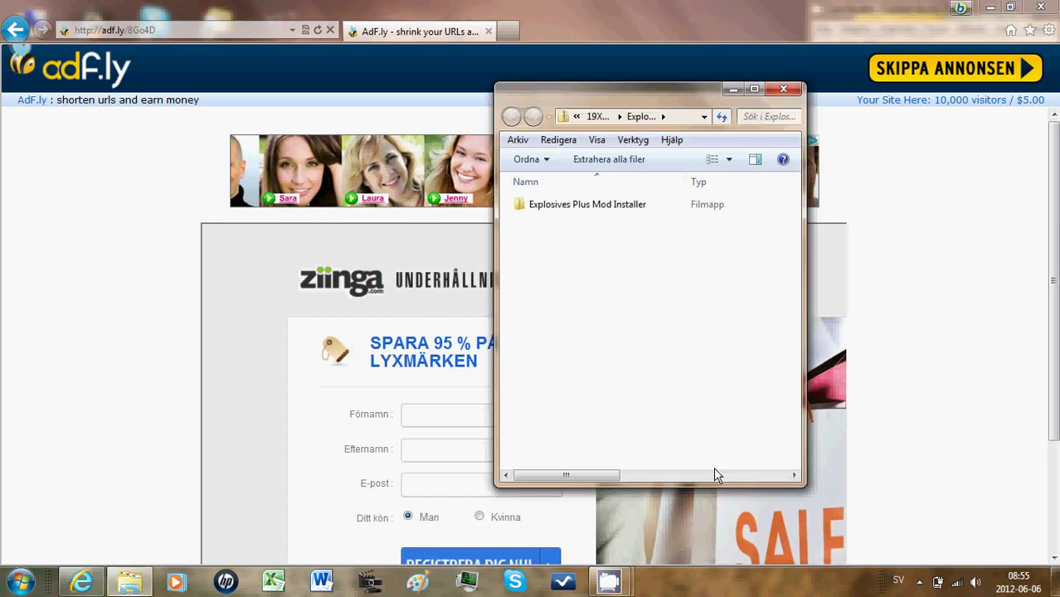
- Copy the Explosives Plus Mod Installer program from the archive's folder to the desktop and close the archive window
left_click(994, 15)
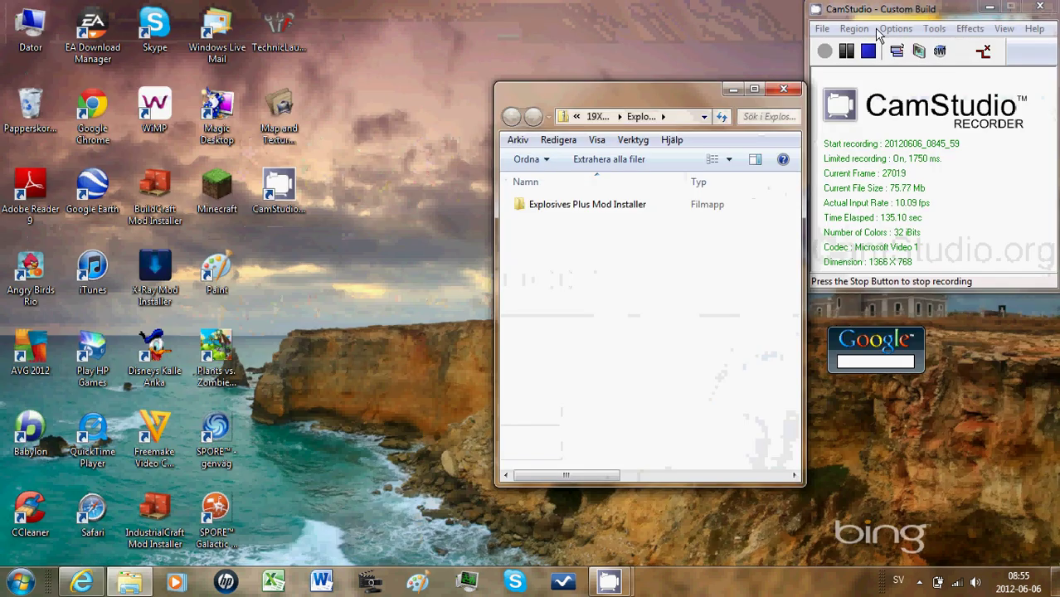
double_click(569, 209)
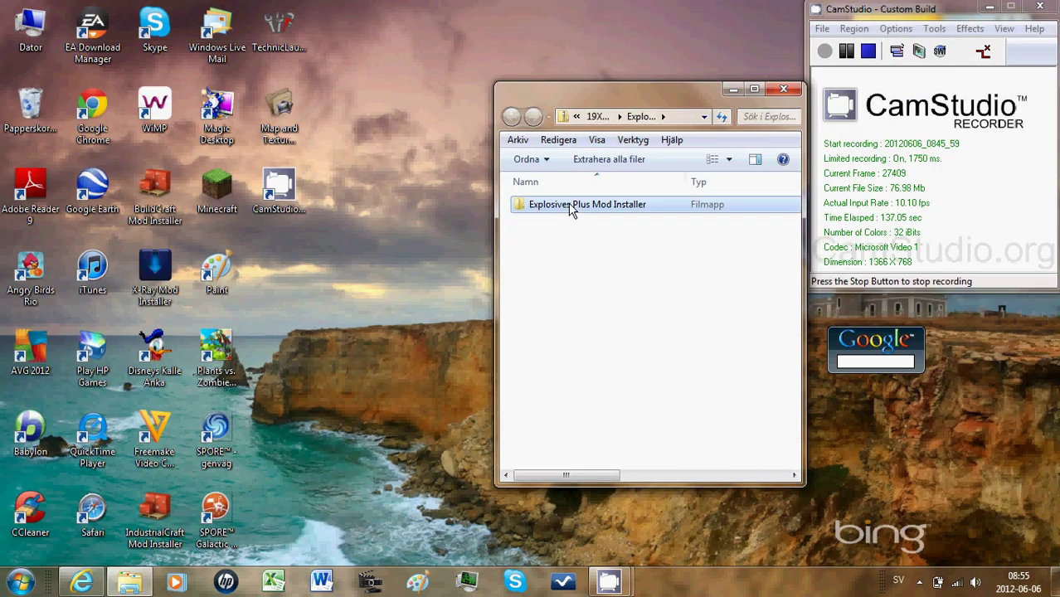
left_click_drag(555, 209, 286, 292)
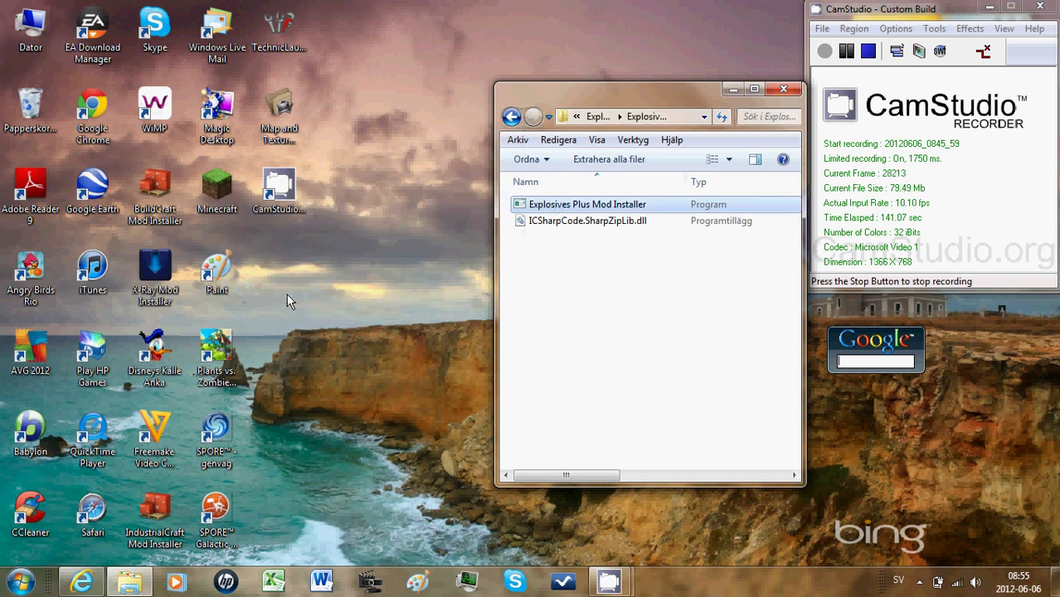
left_click(779, 90)
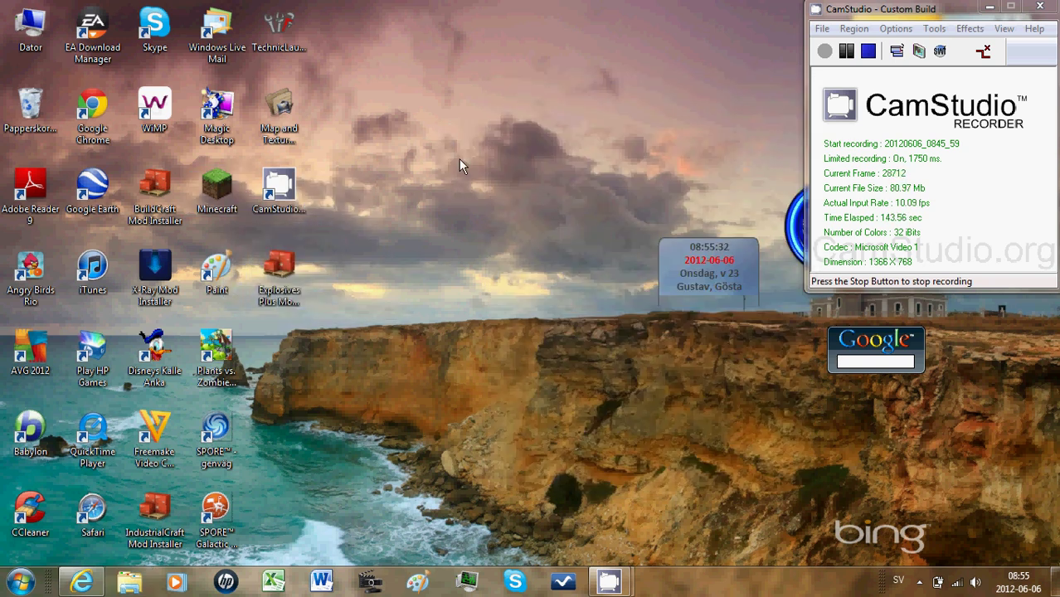
- Run the Explosives Plus Mod Installer from the desktop and install the mod without backing up Minecraft
double_click(280, 269)
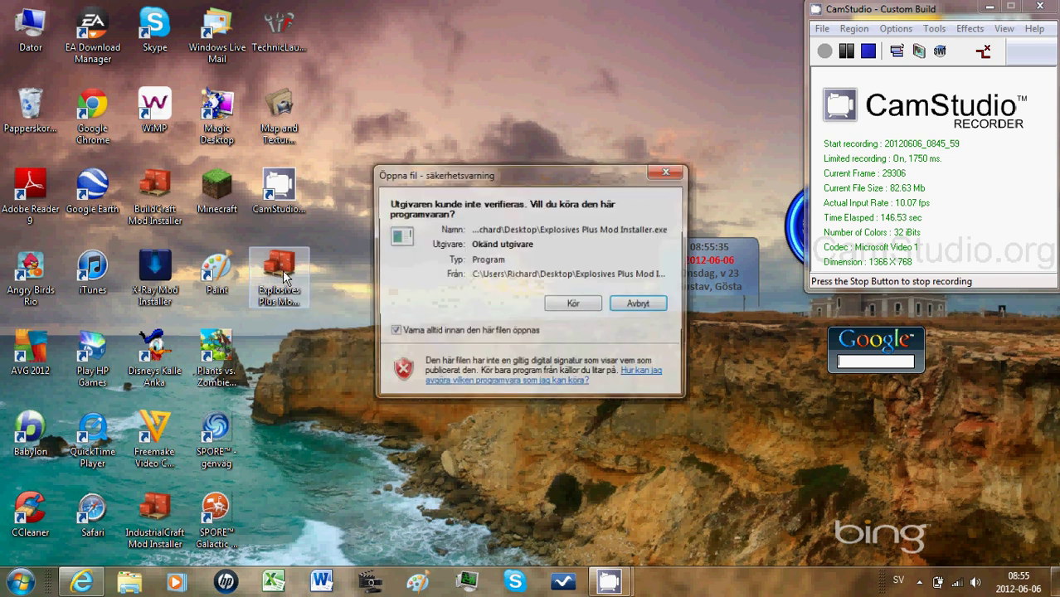
left_click(572, 305)
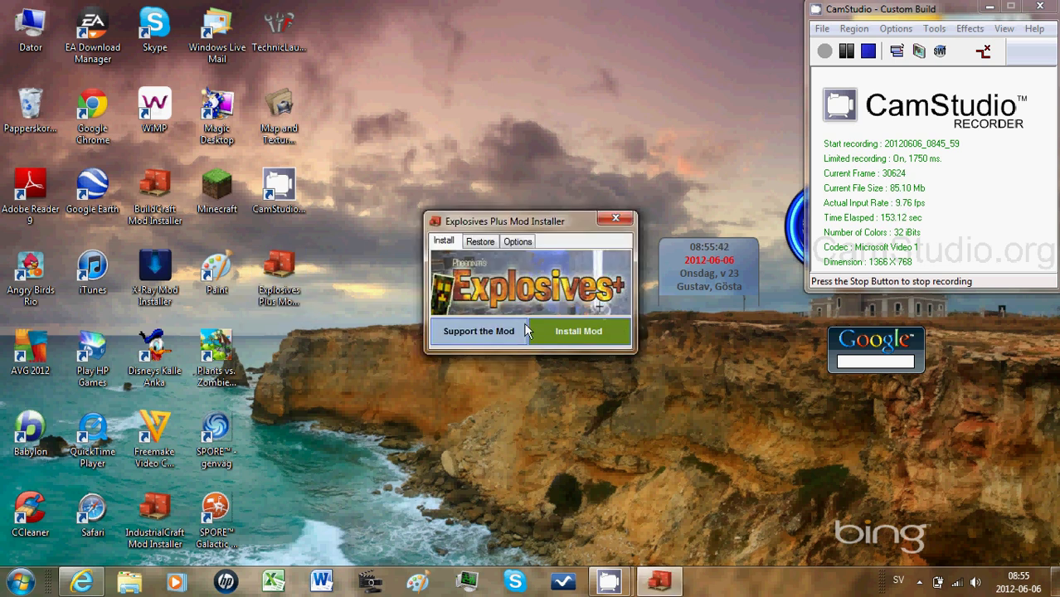
left_click(576, 330)
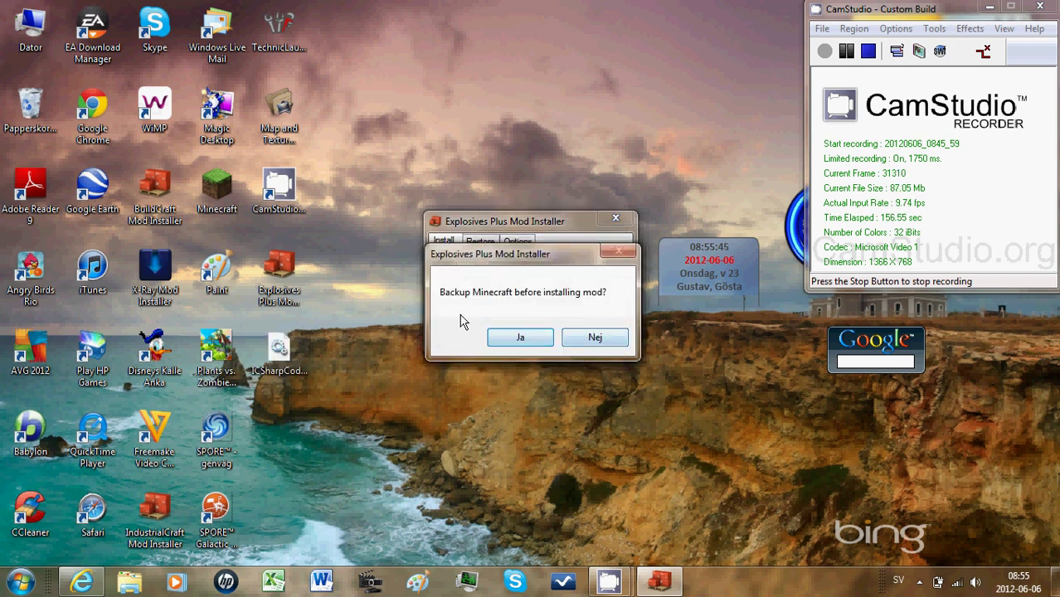
left_click(606, 336)
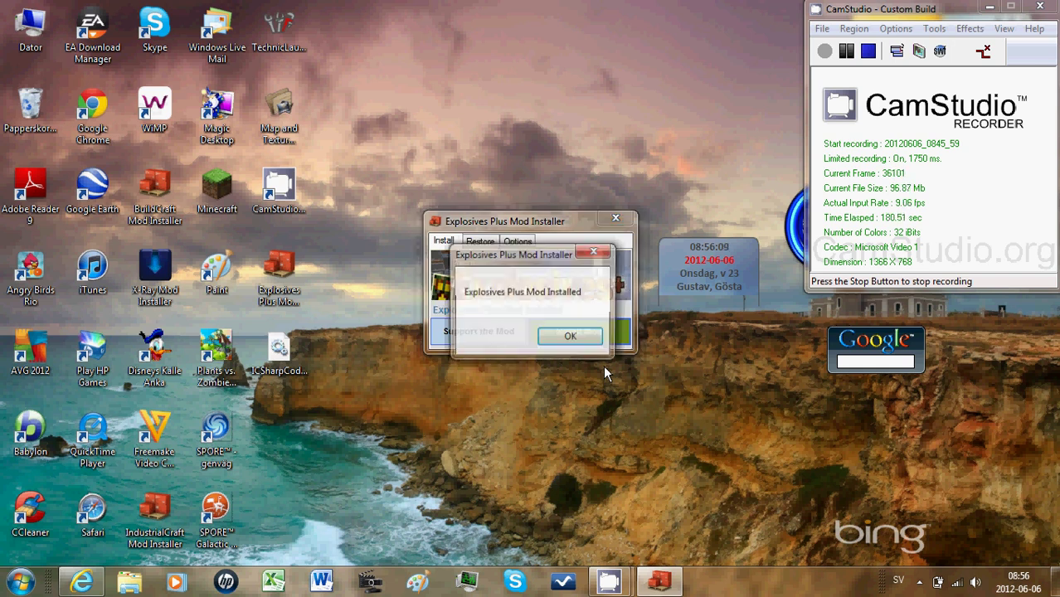
- Close the Explosives Plus installer, dismiss the compatibility assistant, and move ICSharpCode.SharpZipLib.dll from the desktop to the recycle bin
left_click(569, 336)
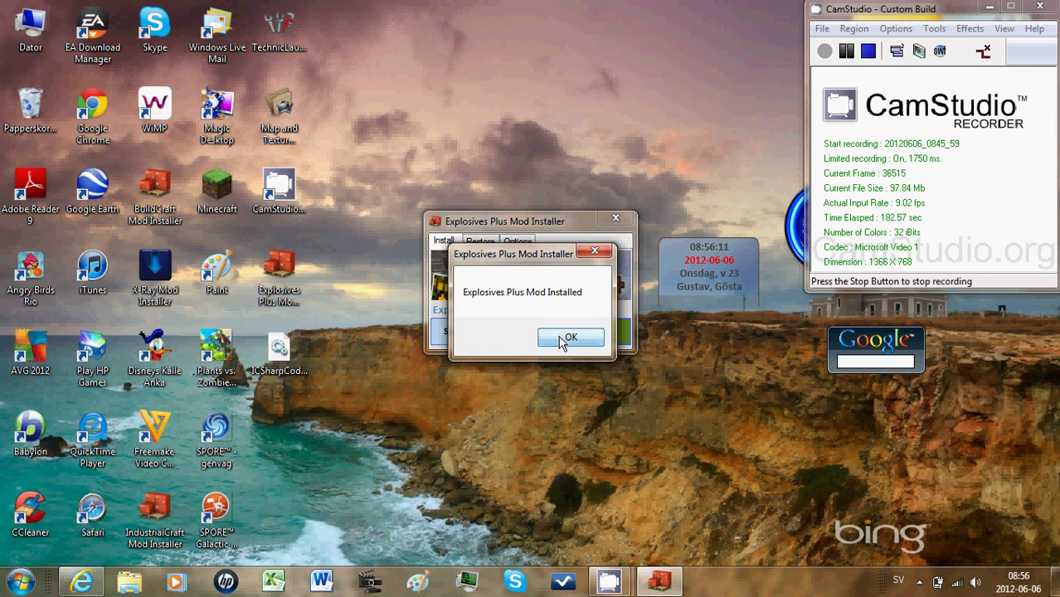
left_click(624, 222)
left_click(278, 352)
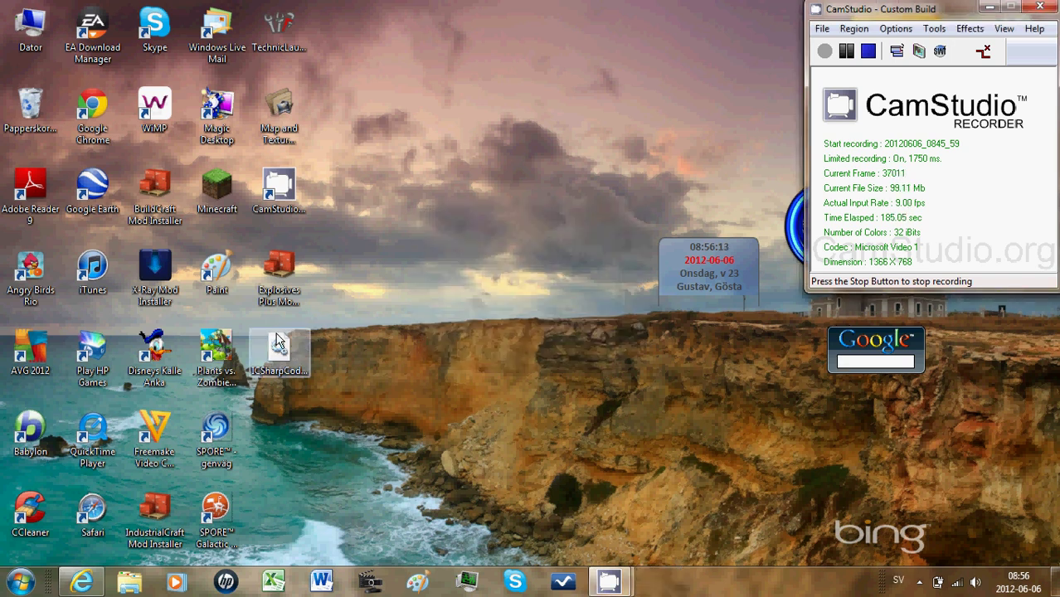
right_click(282, 349)
left_click(687, 347)
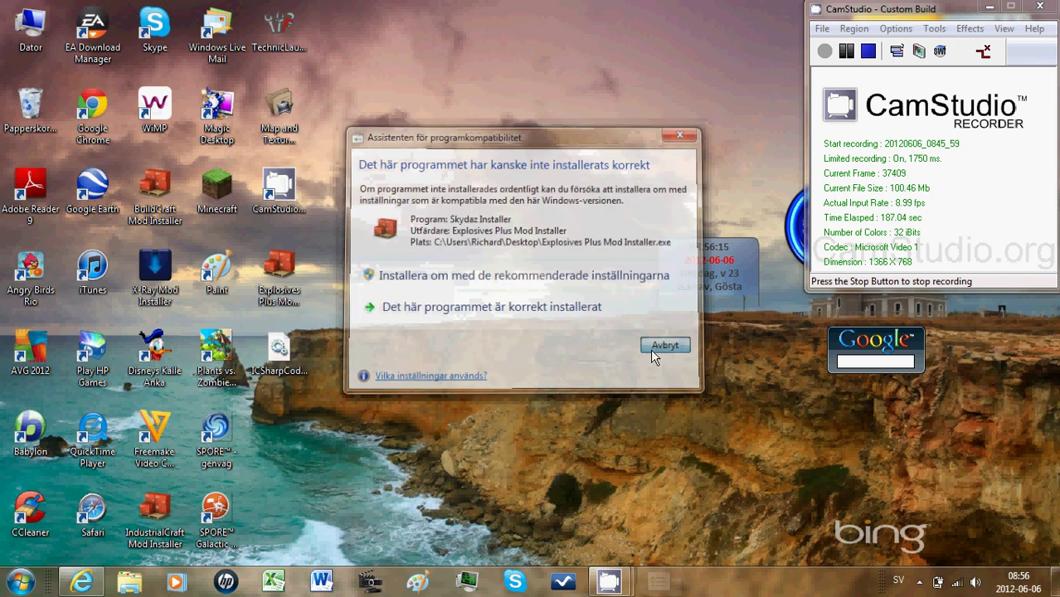
left_click(668, 347)
right_click(278, 345)
left_click(320, 295)
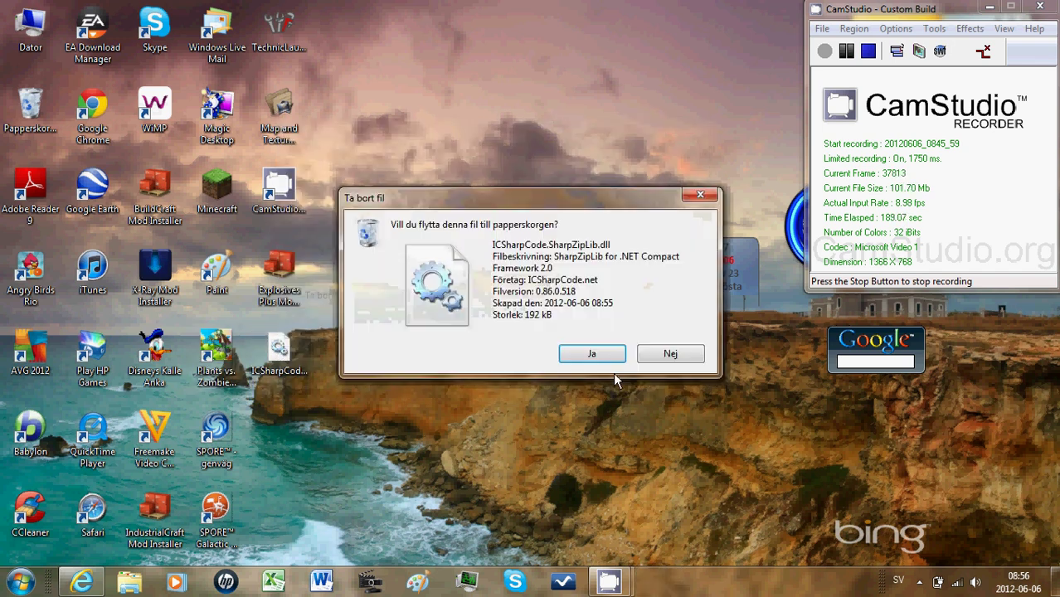
left_click(580, 352)
- Launch Minecraft from the desktop, log in with the remembered account to test the mod, and close the game window
double_click(234, 202)
left_click(572, 307)
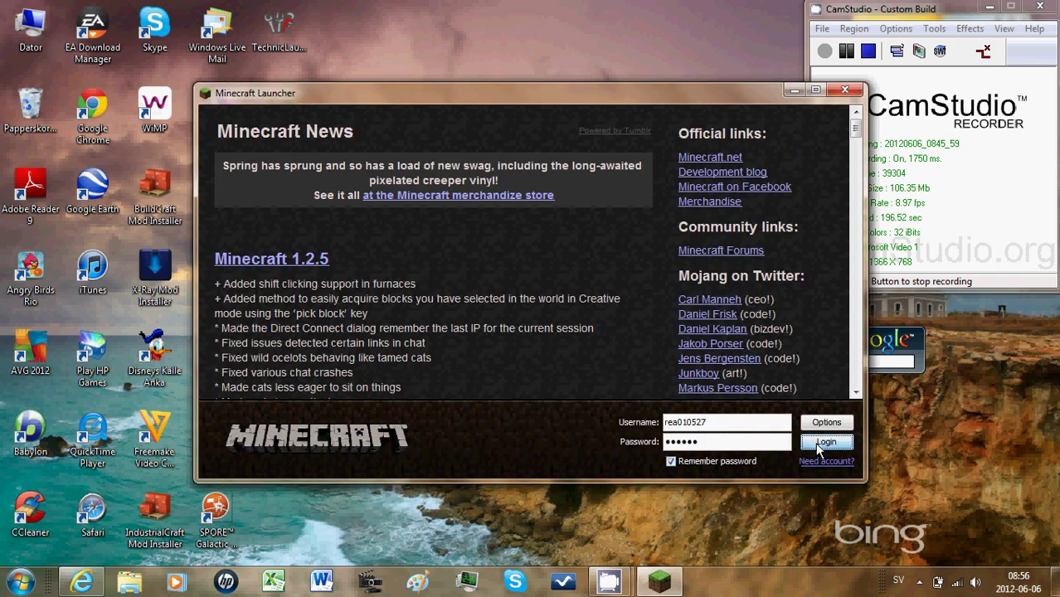
left_click(819, 445)
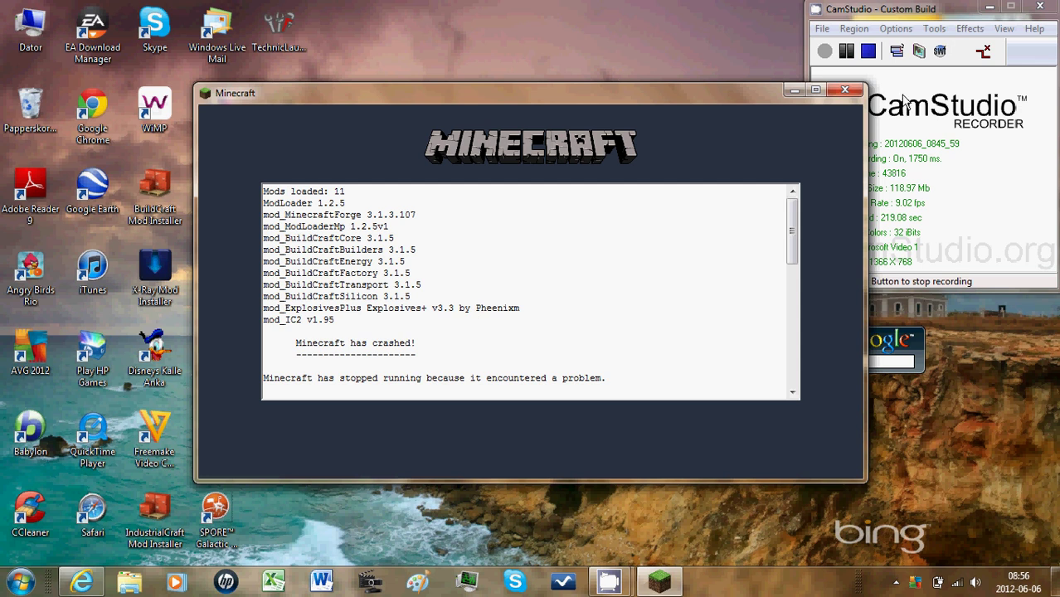
left_click(844, 89)
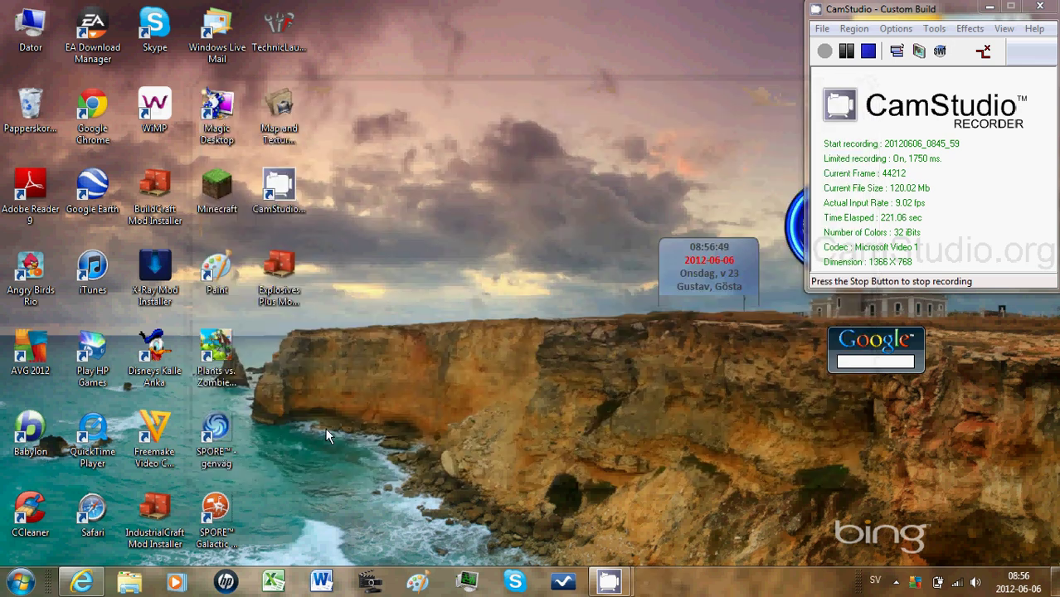
- Open the %appdata% folder through the system search and go to the bin folder inside .minecraft
left_click(20, 581)
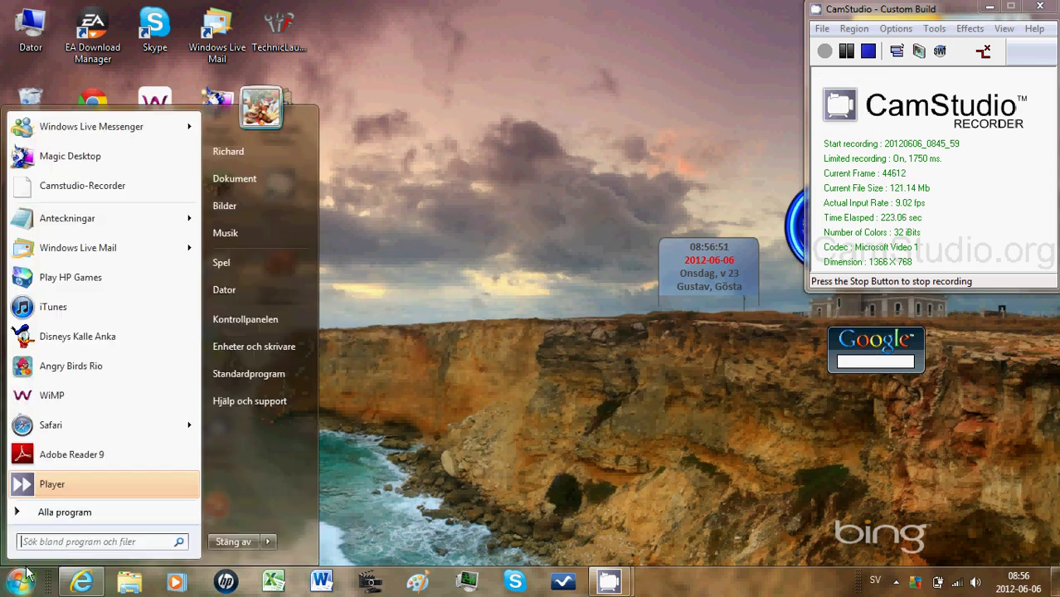
left_click(101, 544)
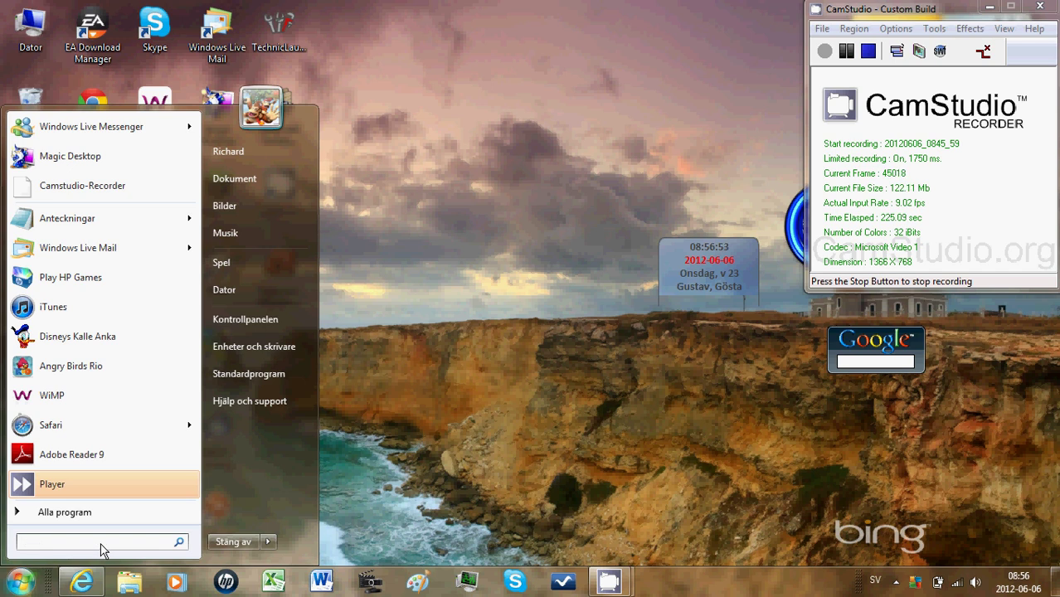
type("%app")
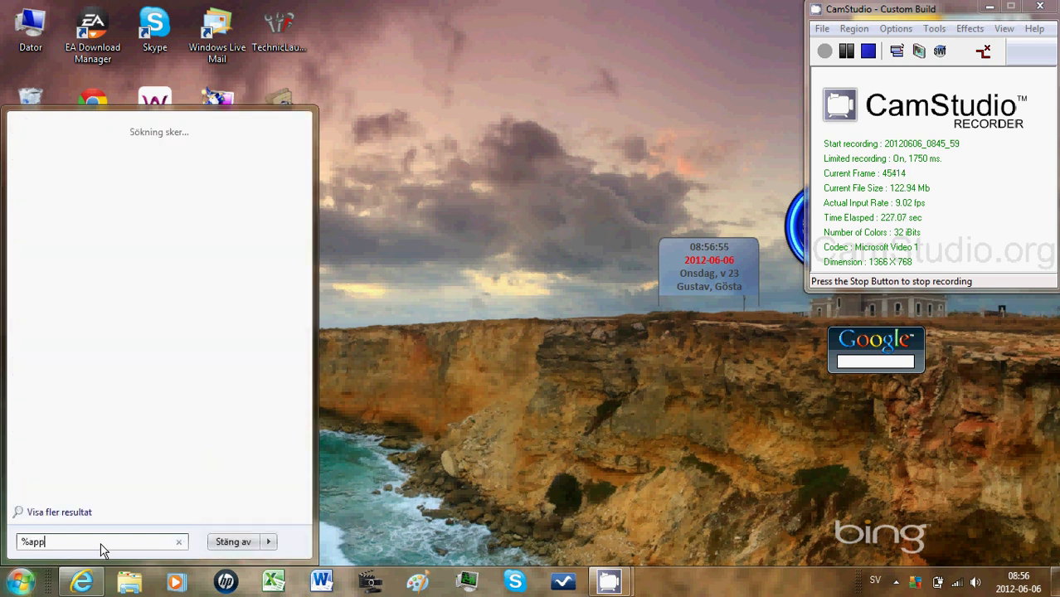
type("data")
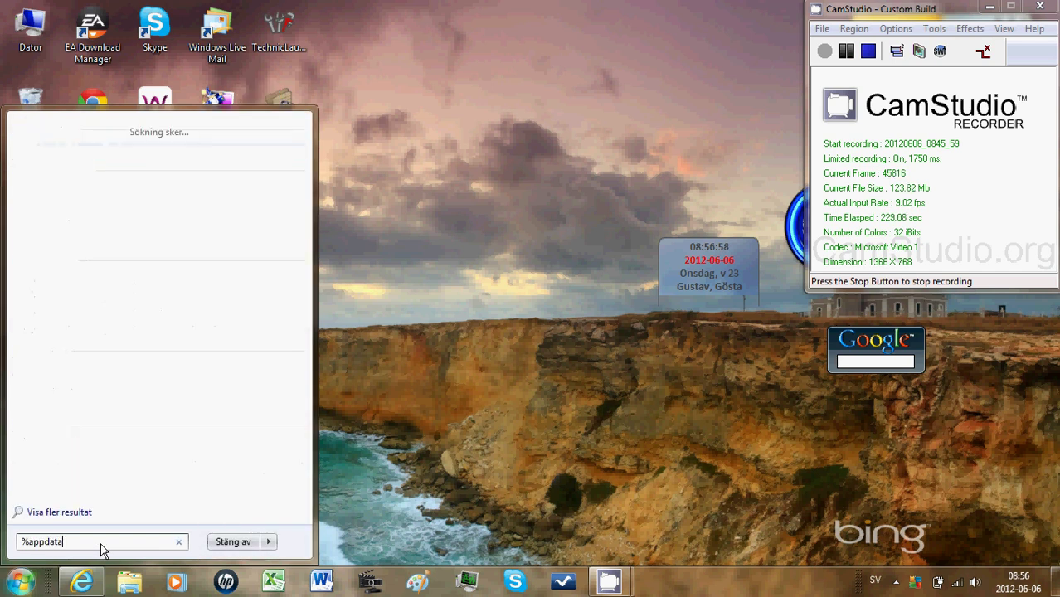
type("%")
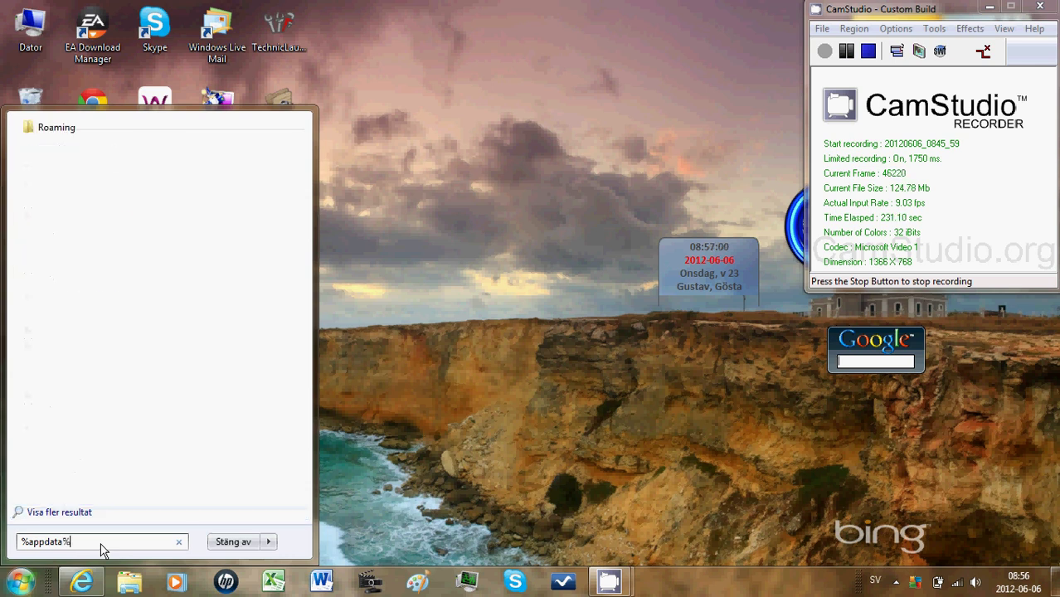
key("Return")
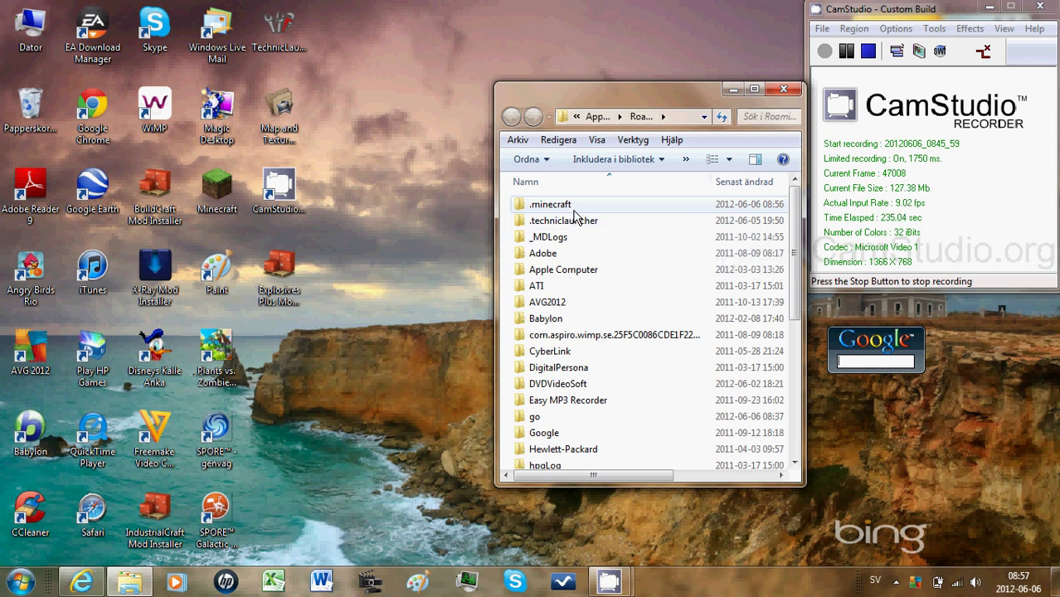
double_click(541, 209)
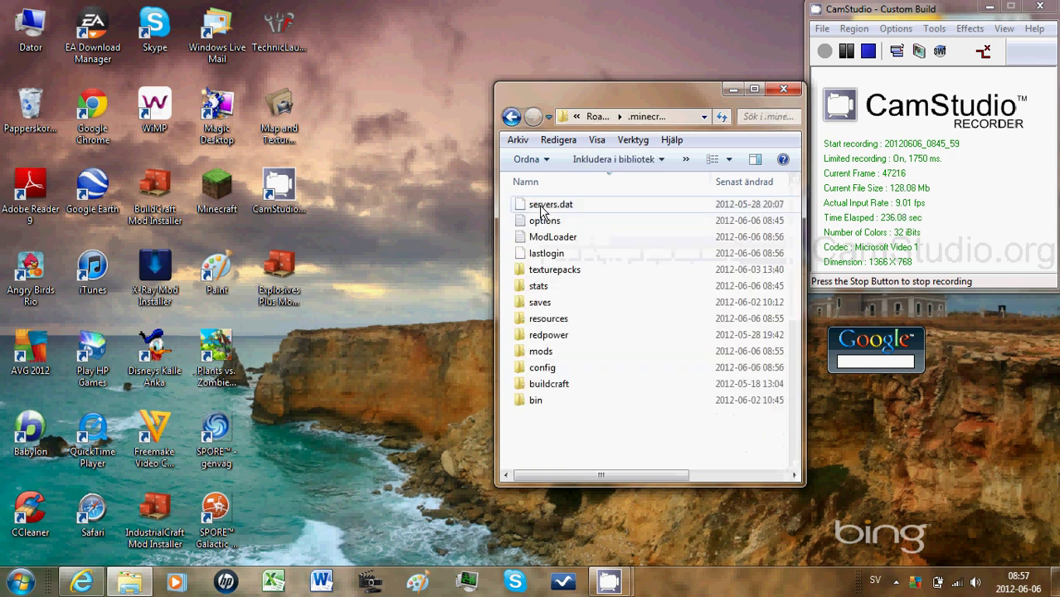
double_click(554, 405)
- Delete all files and folders in the .minecraft bin folder, from backups to version, confirming the move to the recycle bin
left_click(567, 320)
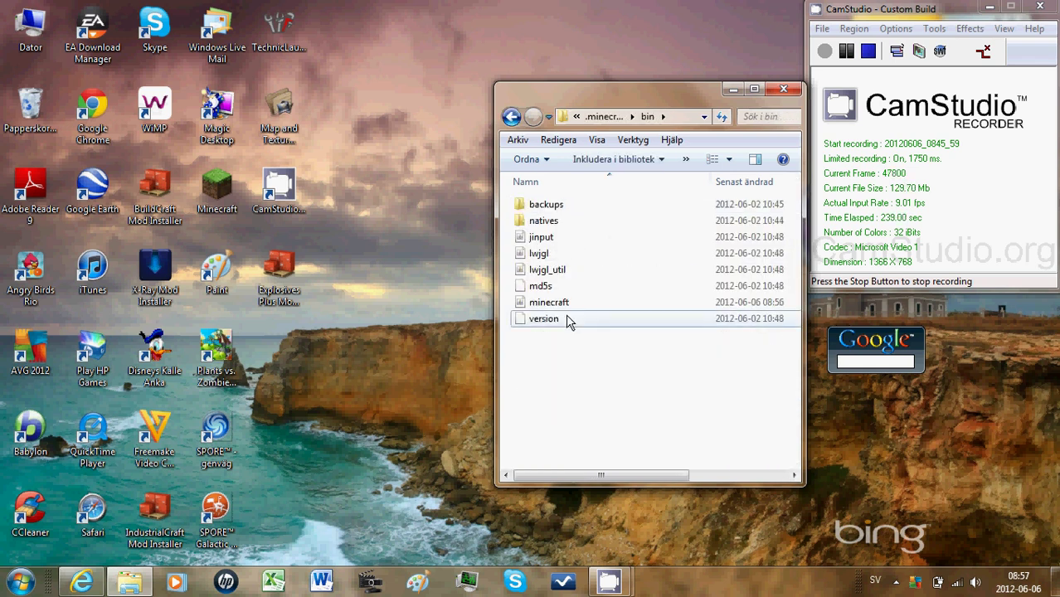
left_click(549, 301, "shift")
left_click(558, 322)
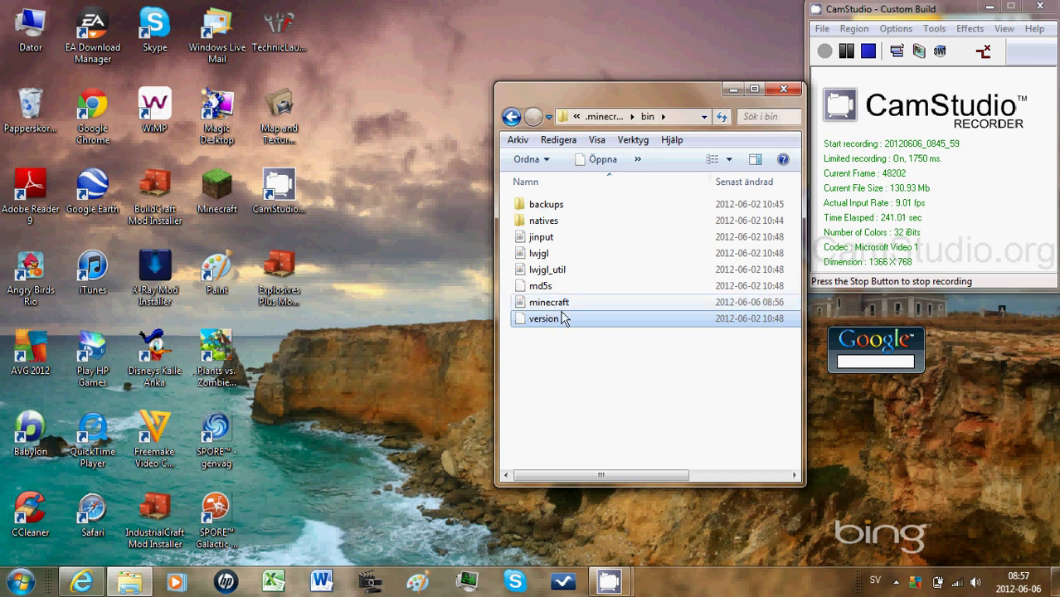
left_click(546, 204, "shift")
right_click(544, 266)
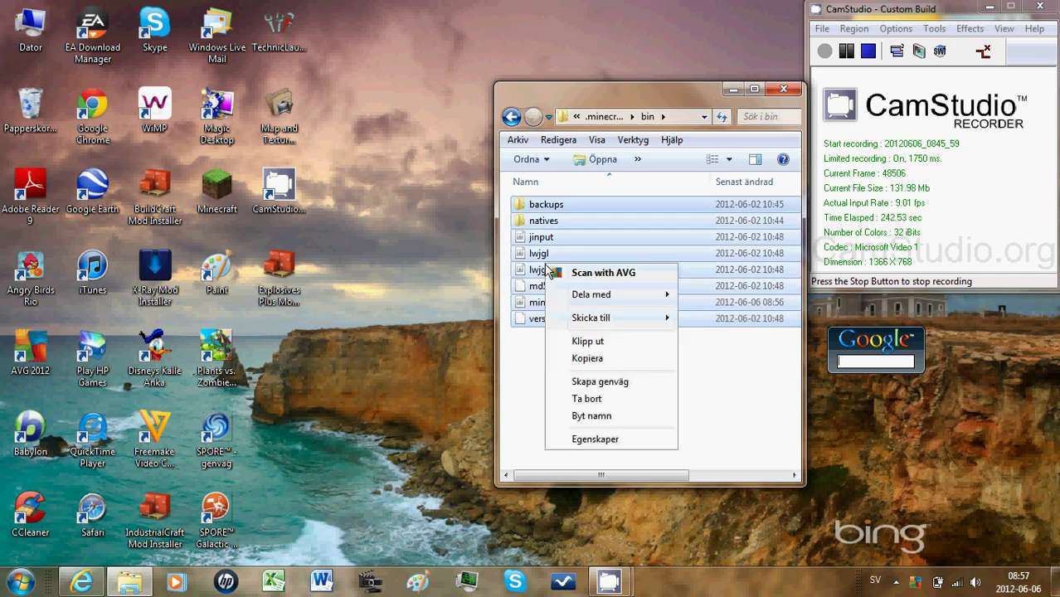
left_click(587, 399)
left_click(599, 301)
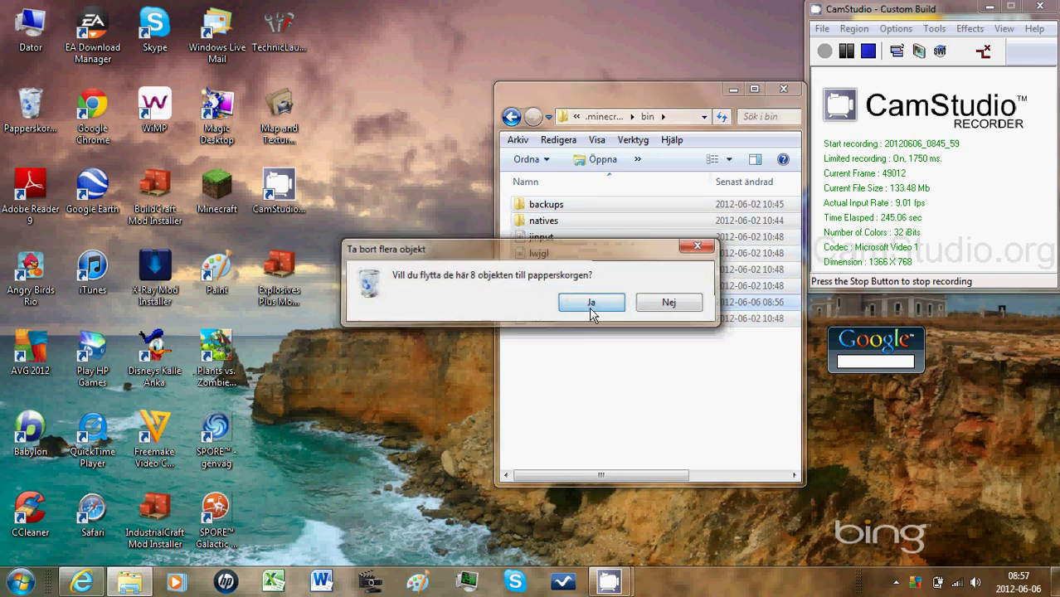
- Empty the recycle bin permanently and close the bin folder window
right_click(37, 114)
left_click(137, 138)
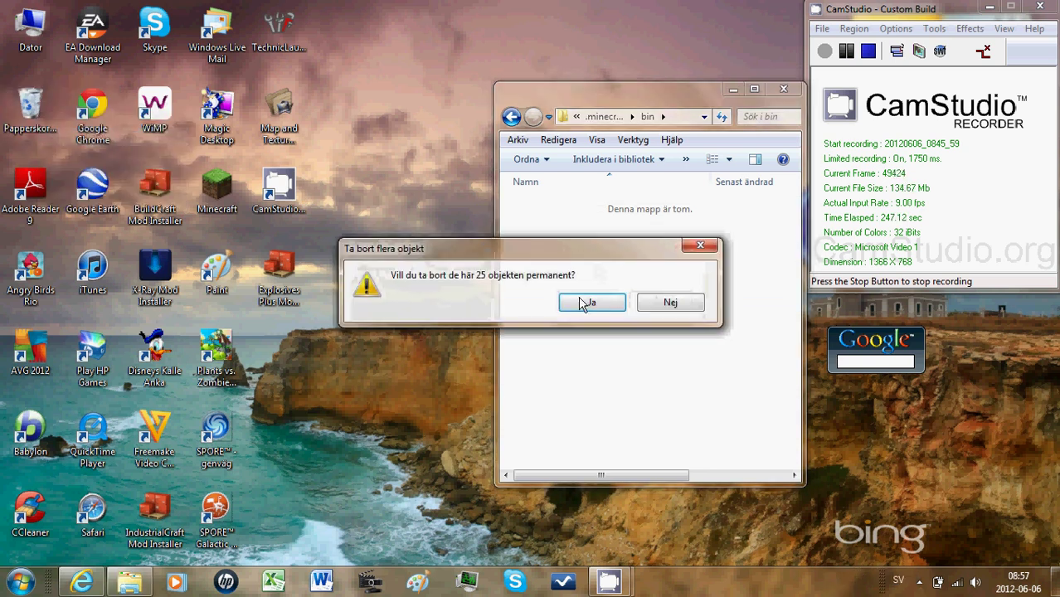
left_click(589, 303)
left_click(783, 88)
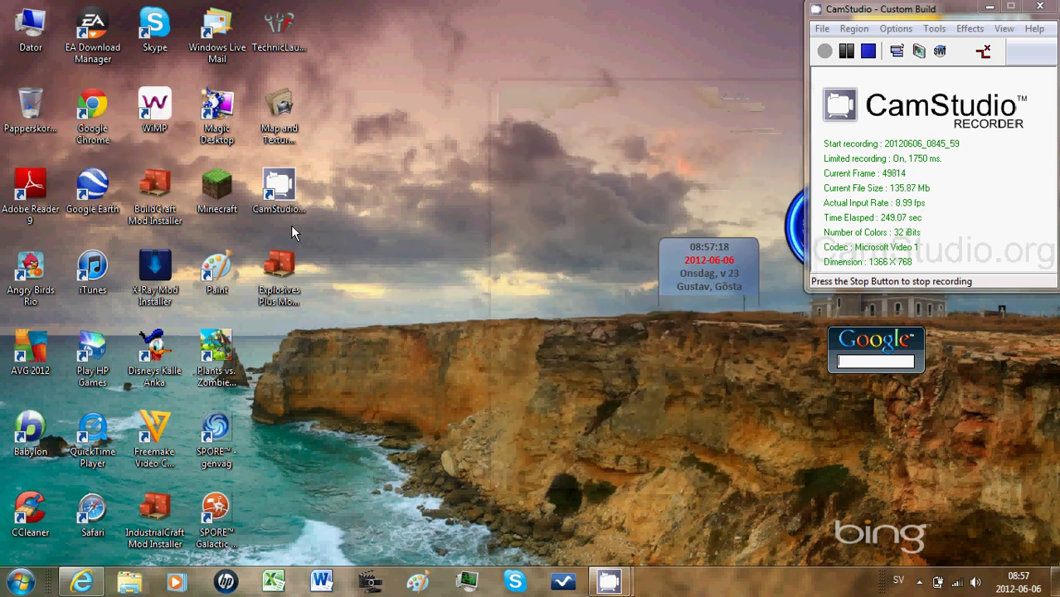
- Try to run the Explosives Plus Mod Installer again from the desktop and dismiss the dialogs
double_click(284, 278)
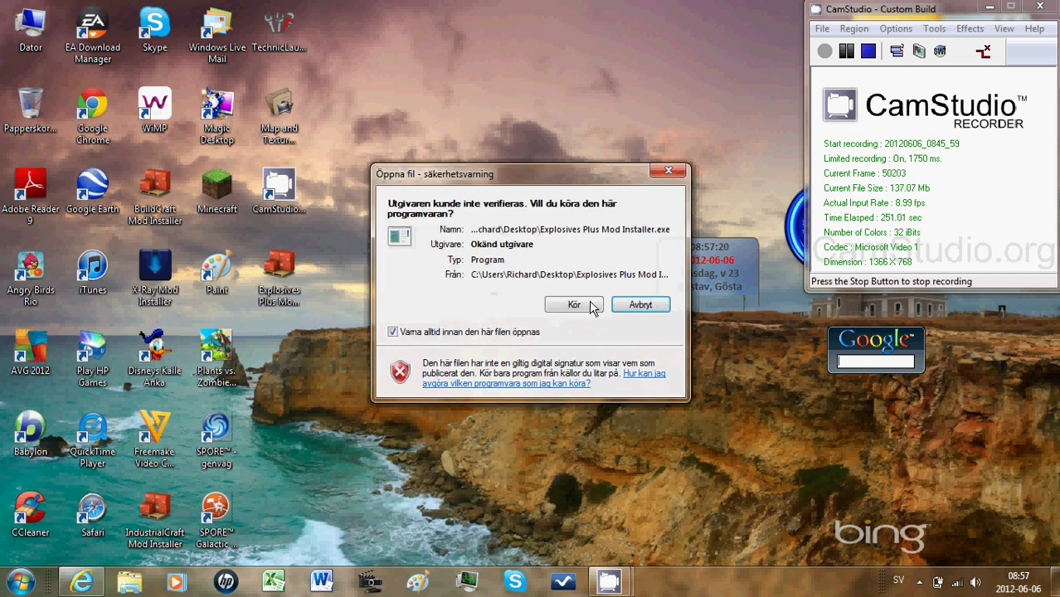
left_click(586, 305)
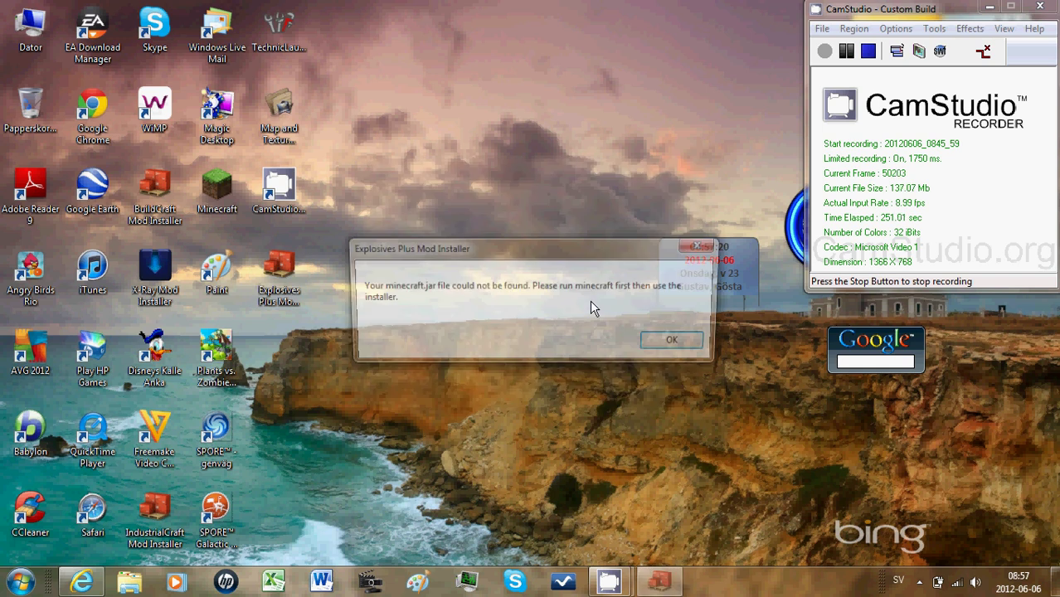
left_click(677, 354)
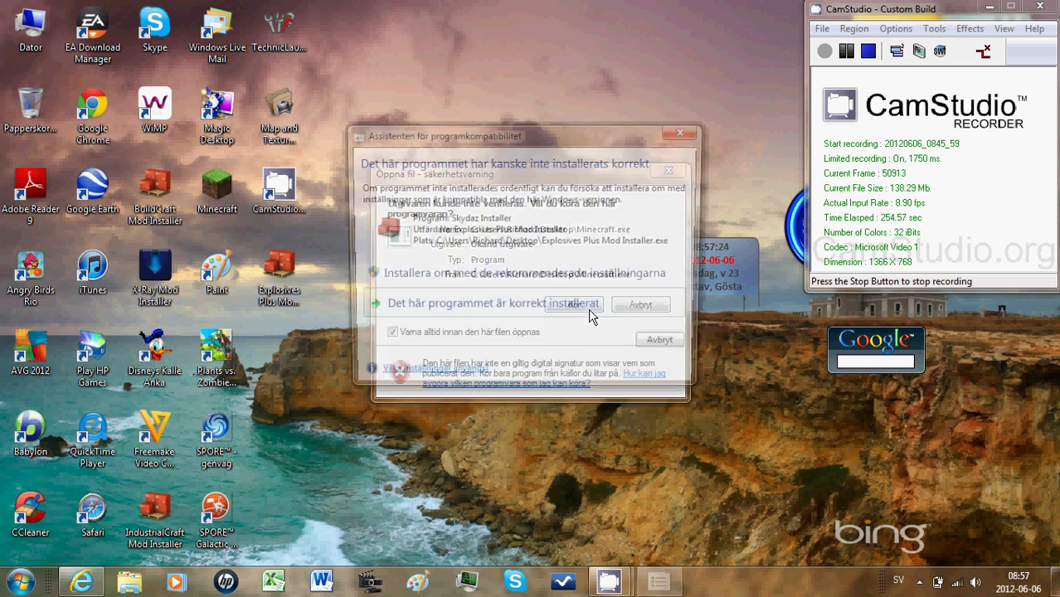
left_click(641, 304)
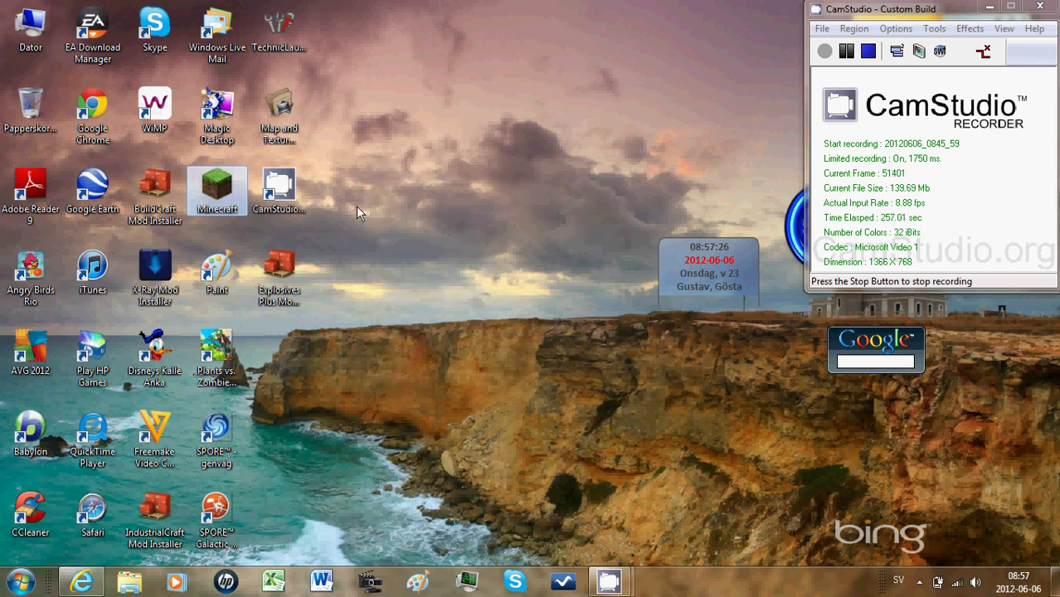
- Launch Minecraft with a forced game update, log in with the remembered account, and close the game at the Mojang screen
double_click(217, 189)
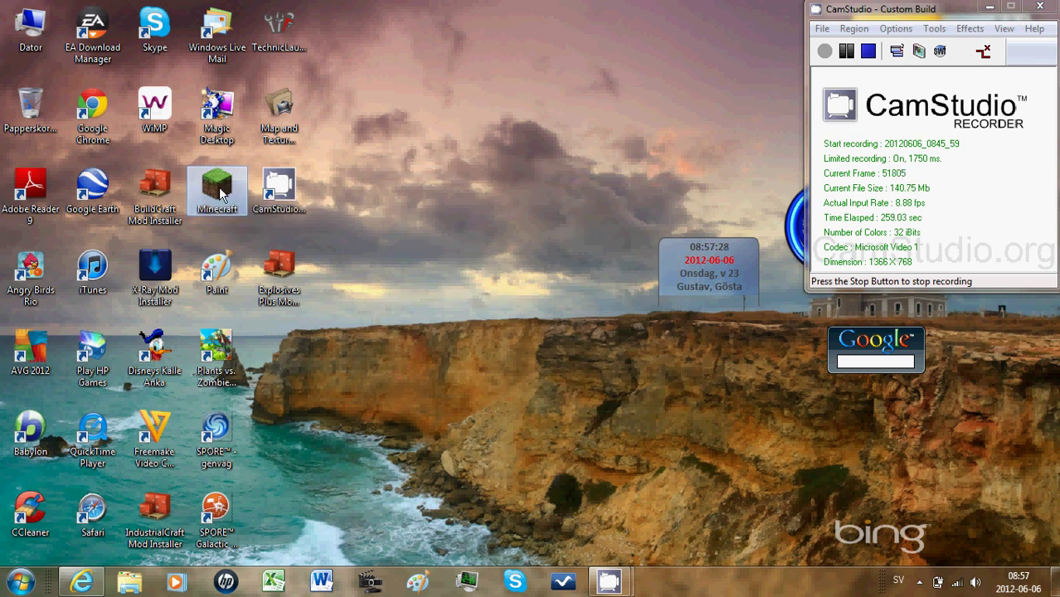
left_click(580, 305)
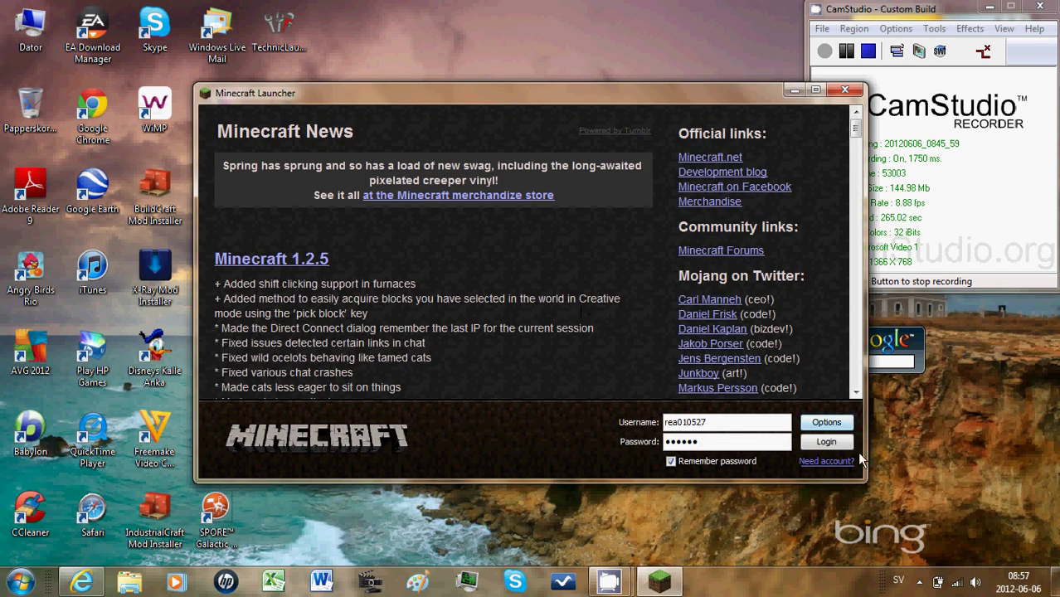
left_click(833, 424)
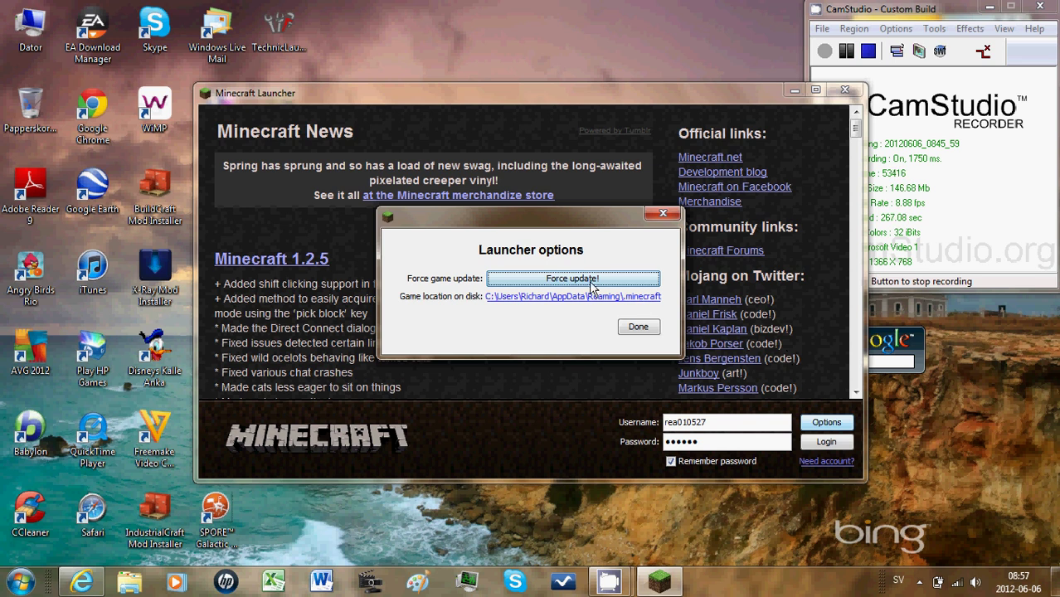
left_click(639, 327)
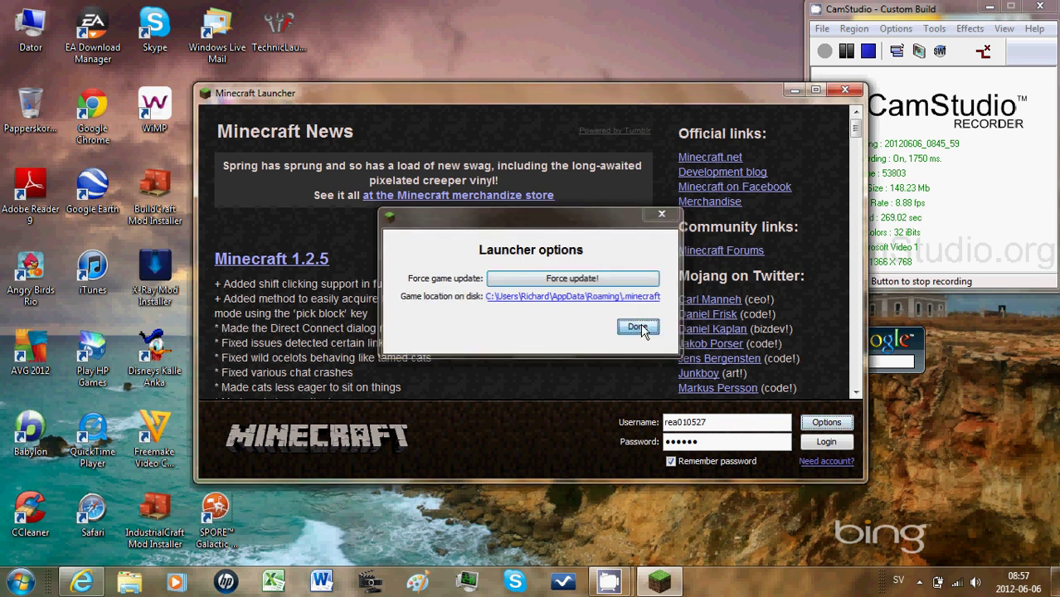
left_click(844, 441)
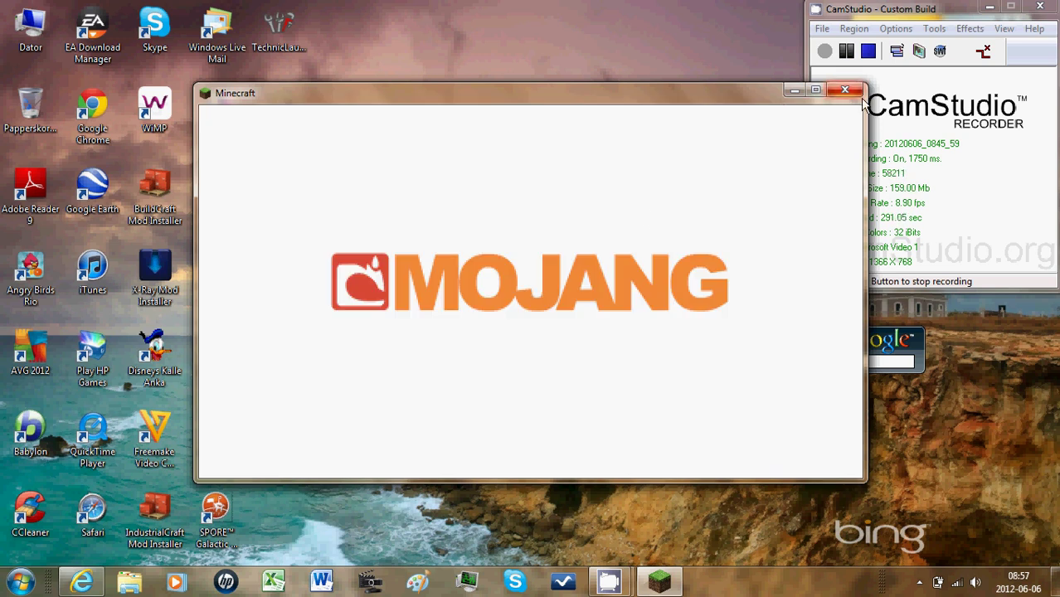
left_click(855, 89)
- Run the Explosives Plus Mod Installer from the desktop, install the mod again, and close the installer
double_click(279, 280)
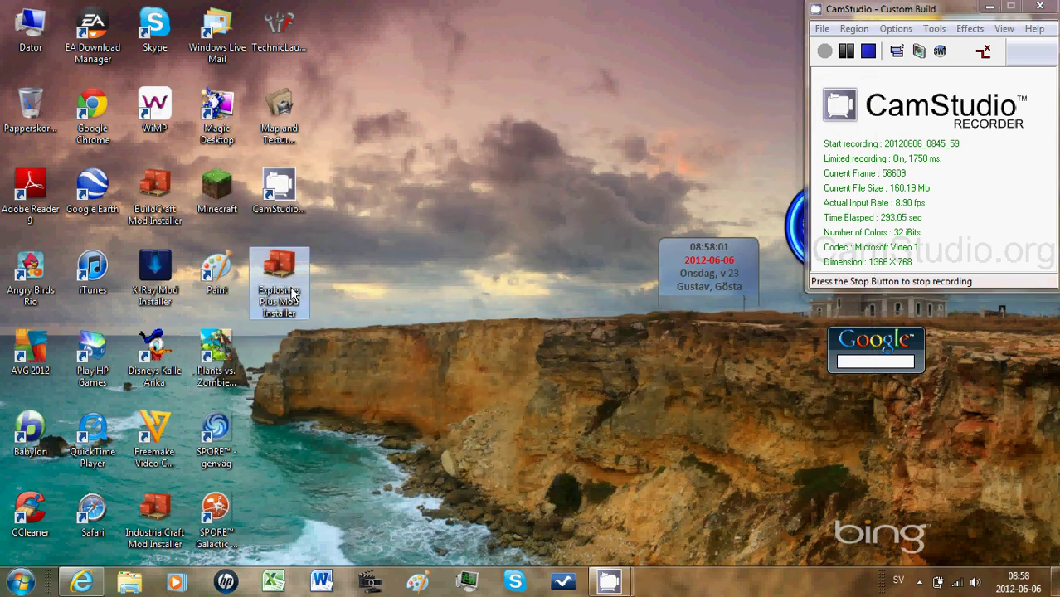
left_click(574, 304)
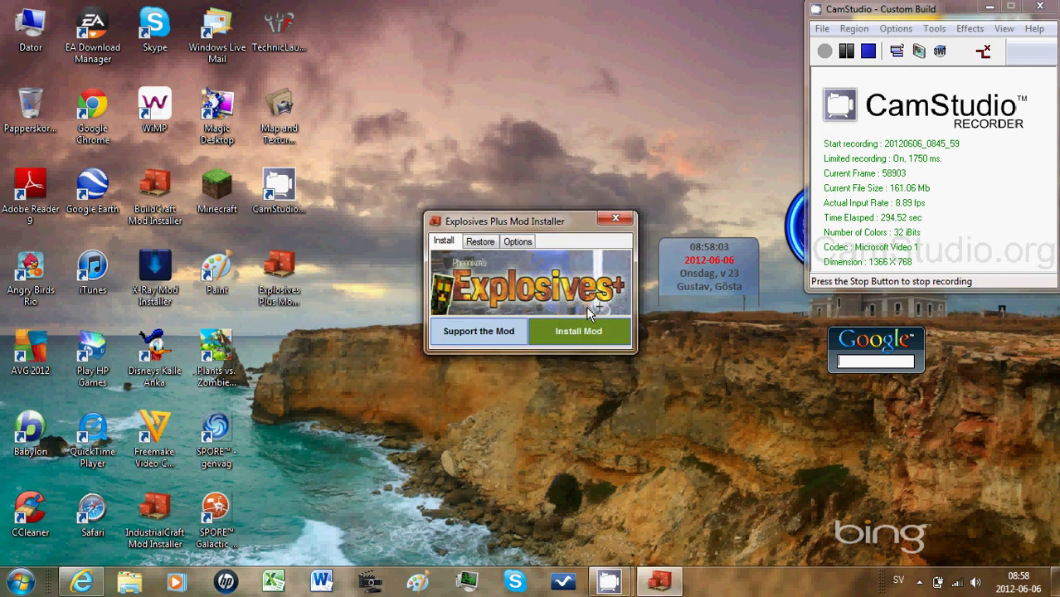
left_click(585, 336)
left_click(593, 335)
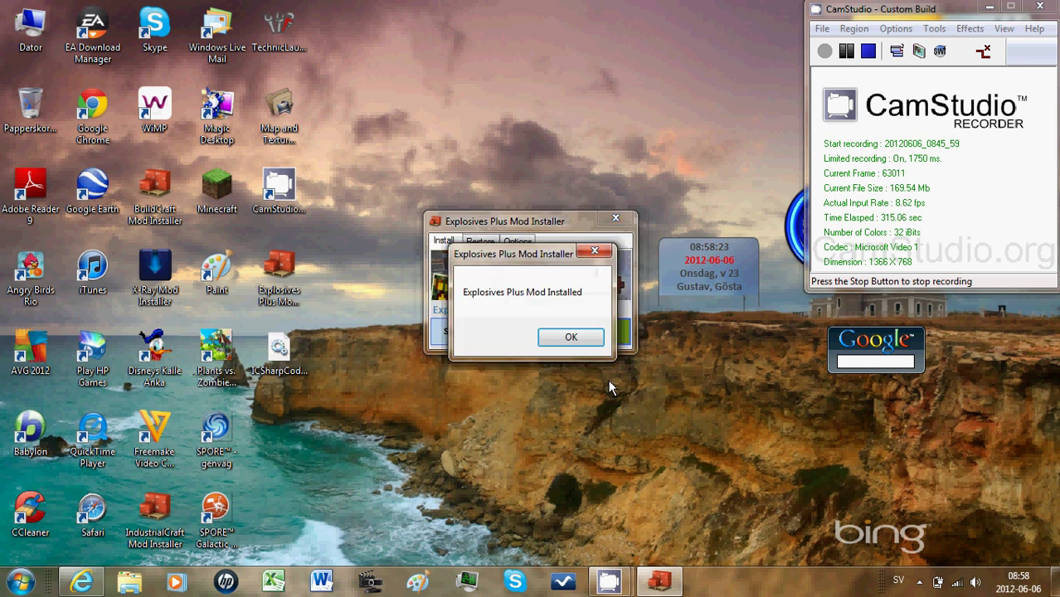
left_click(571, 336)
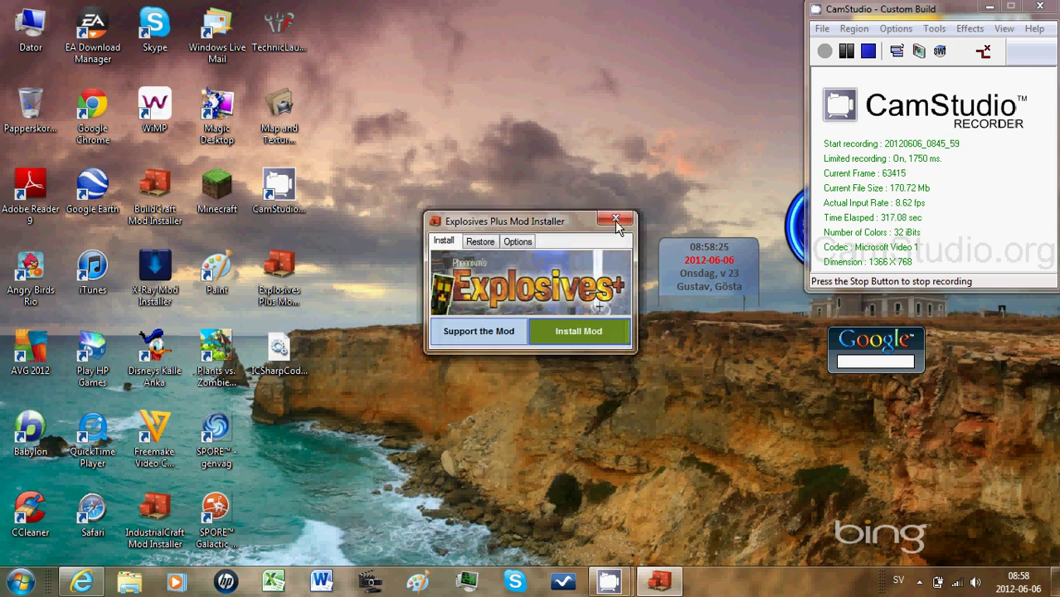
left_click(615, 221)
- Launch Minecraft from the desktop, allow it to run, and log in with the remembered account
double_click(216, 189)
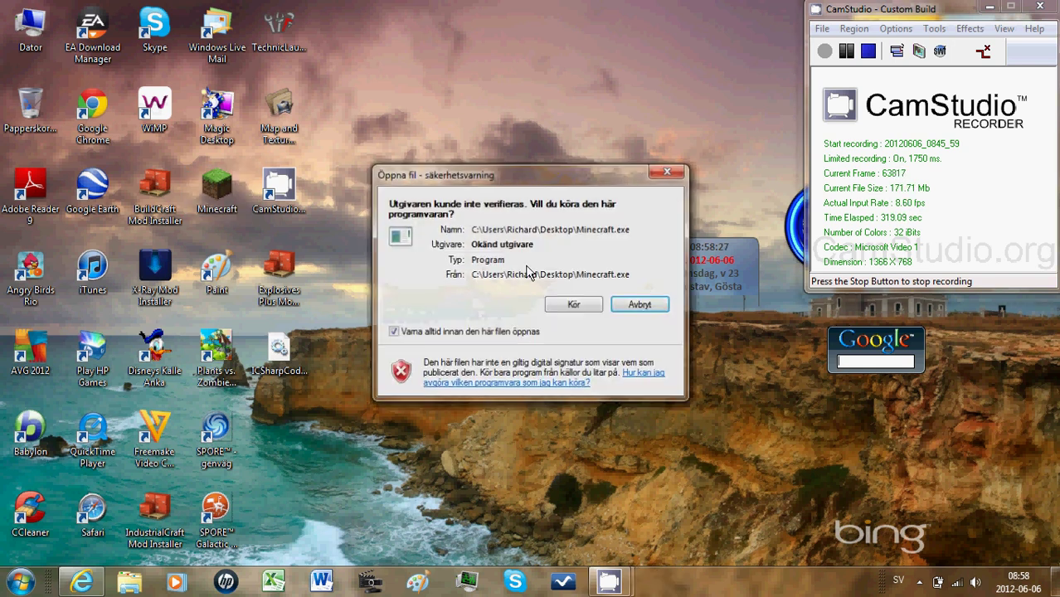
left_click(572, 303)
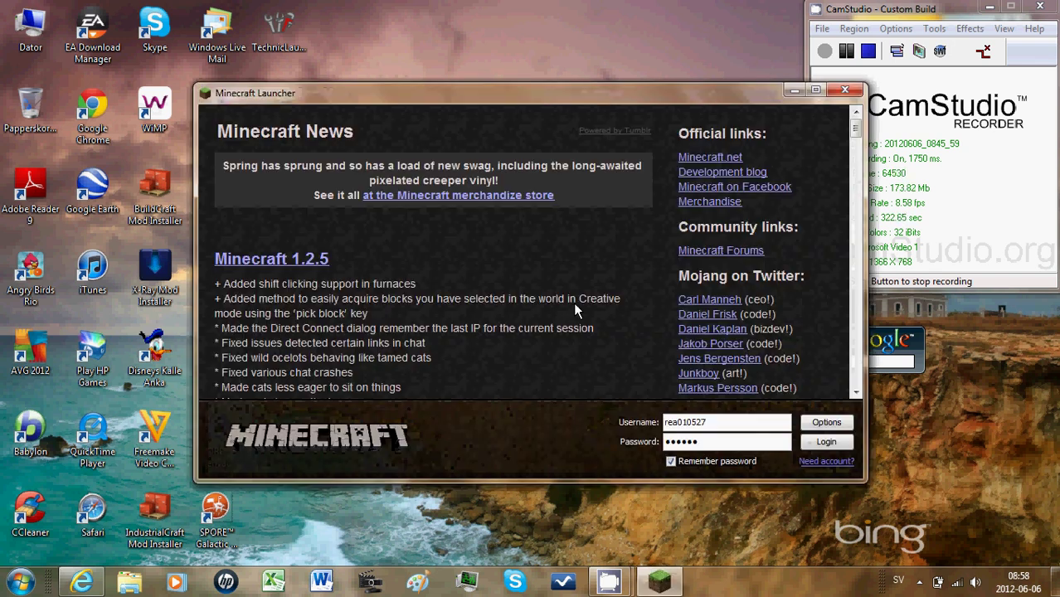
left_click(808, 439)
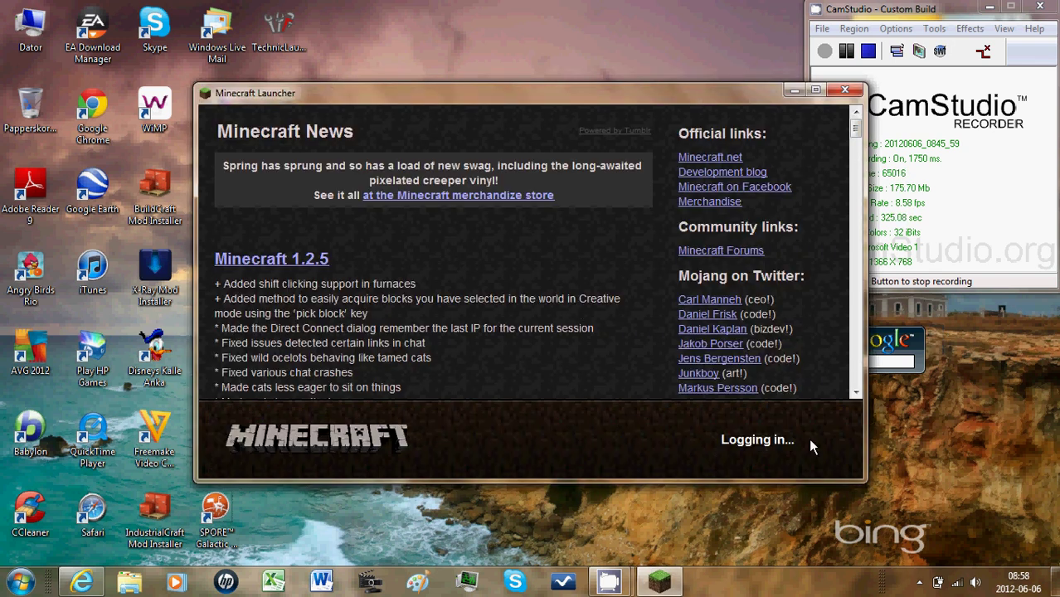